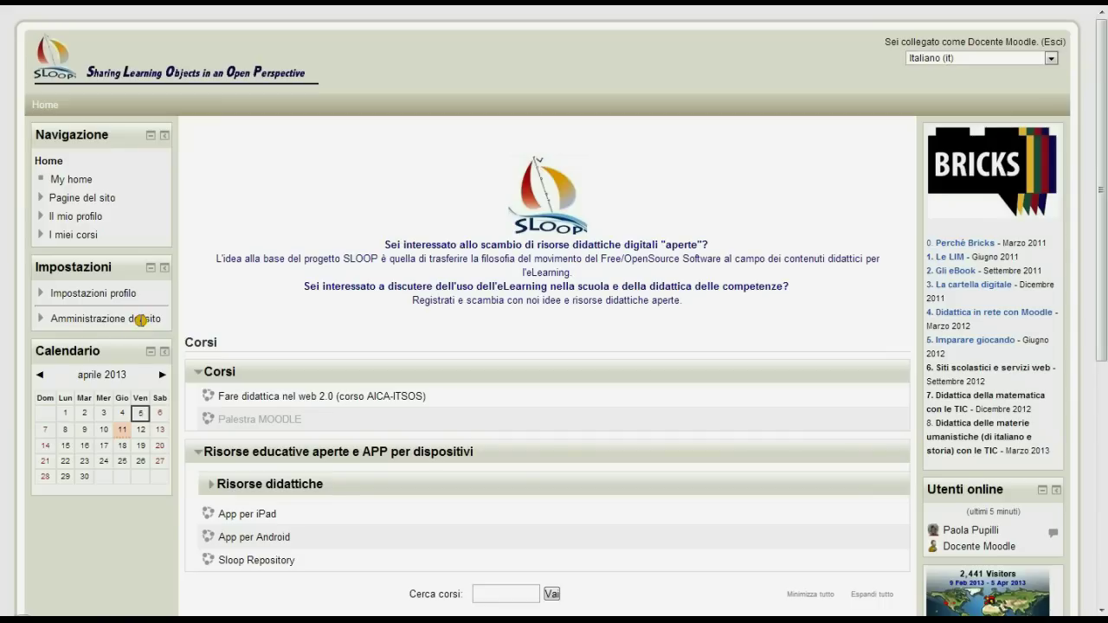
Open the form for adding a new course from the site administration's course management page.
click(142, 319)
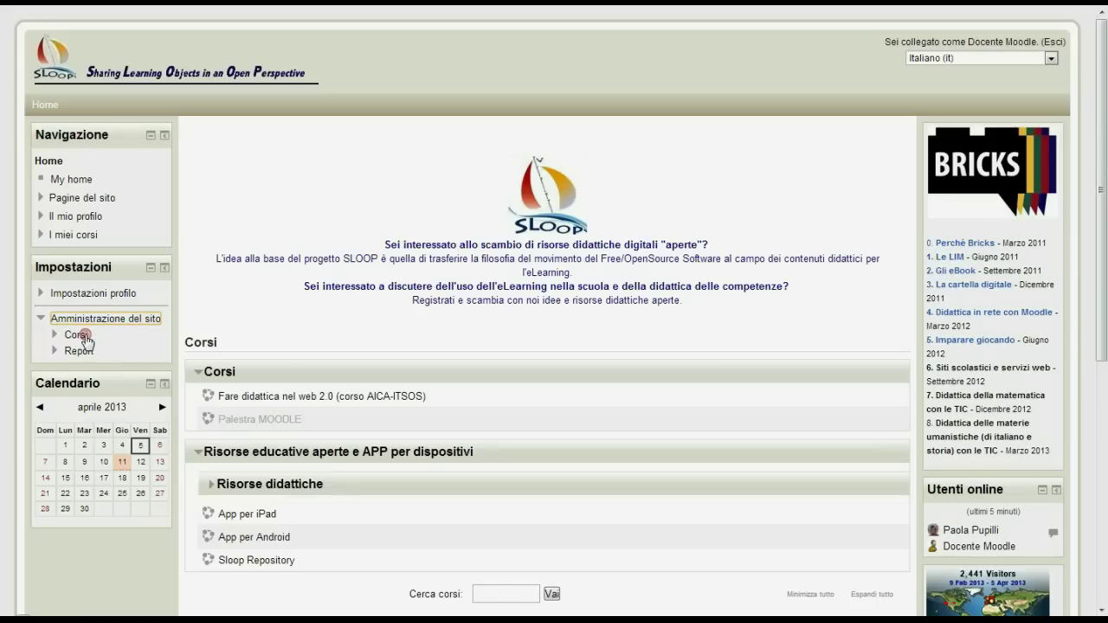
click(77, 336)
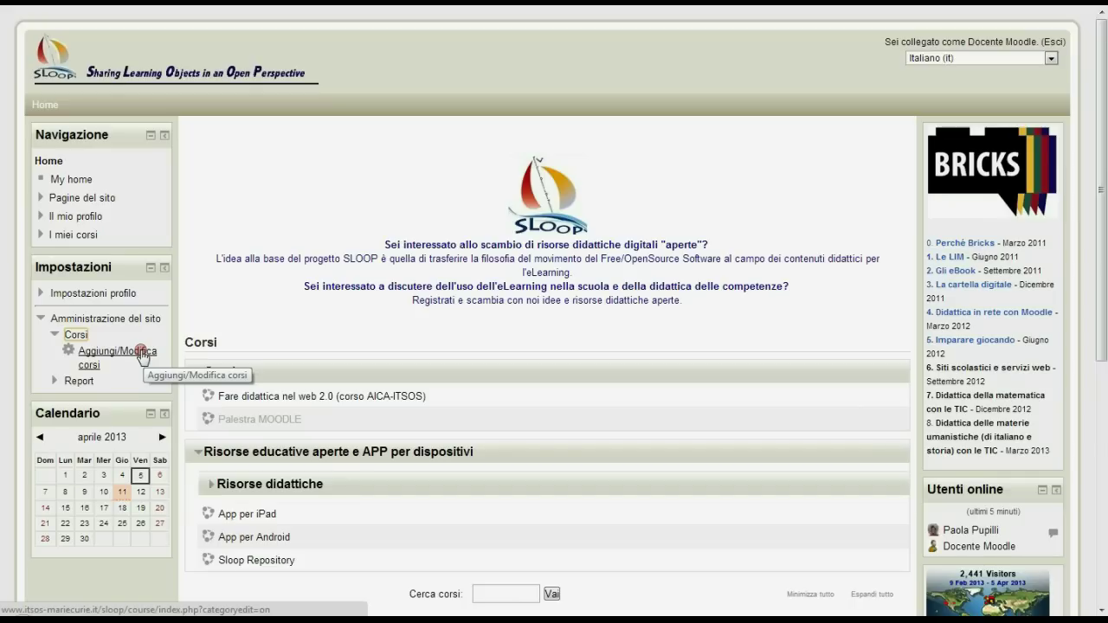
click(141, 355)
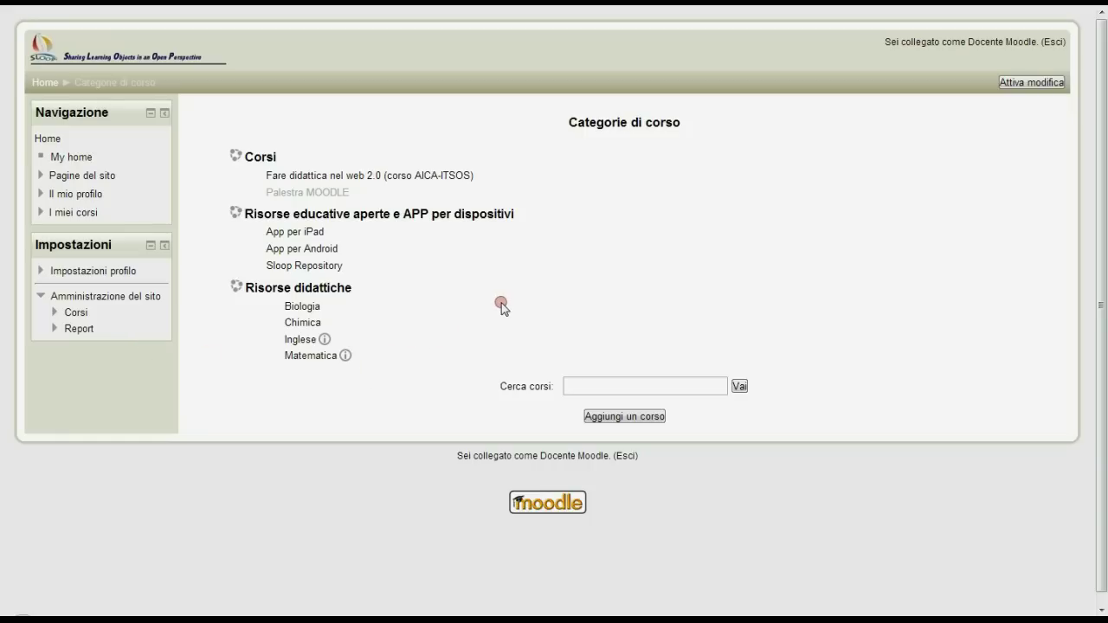
click(625, 416)
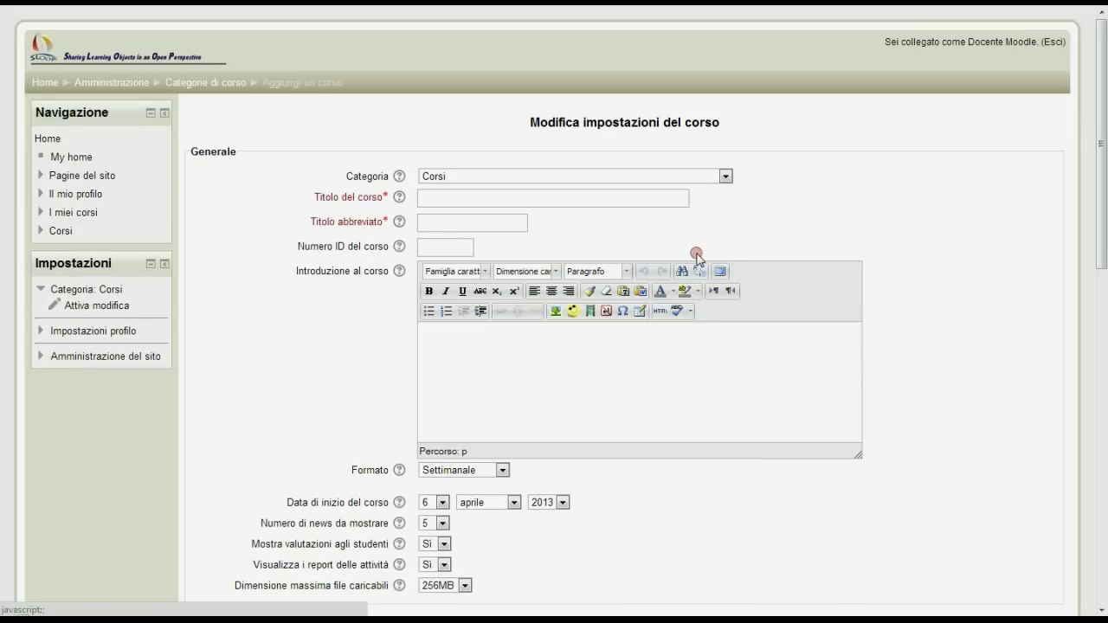
Keep the category Corsi and enter the course title "Corso di prova" with the short title "corso".
click(725, 177)
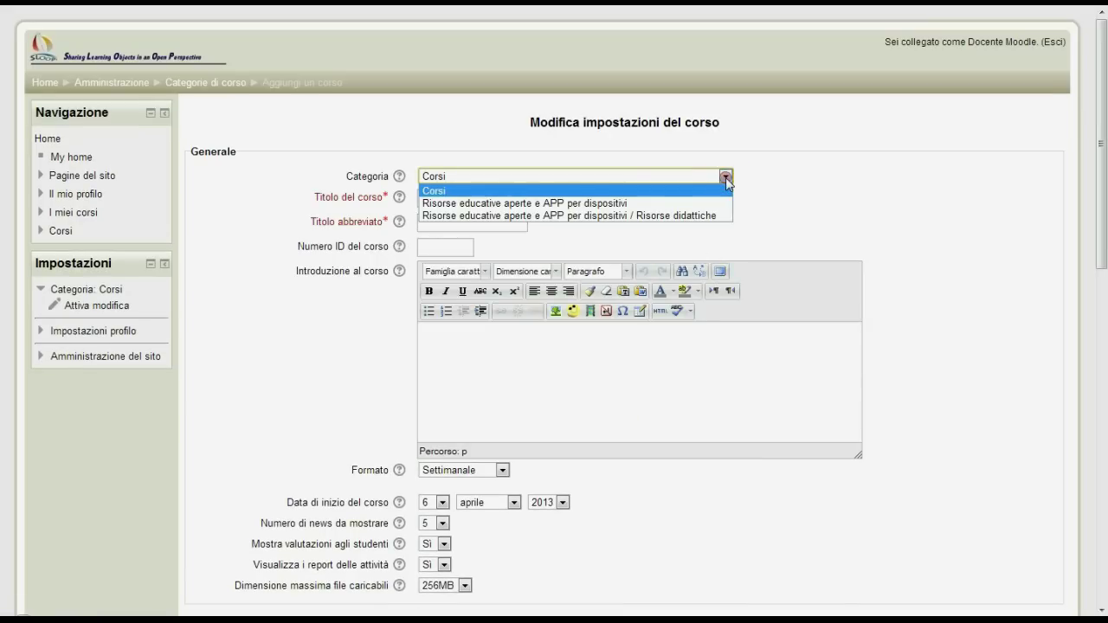
click(453, 191)
click(514, 203)
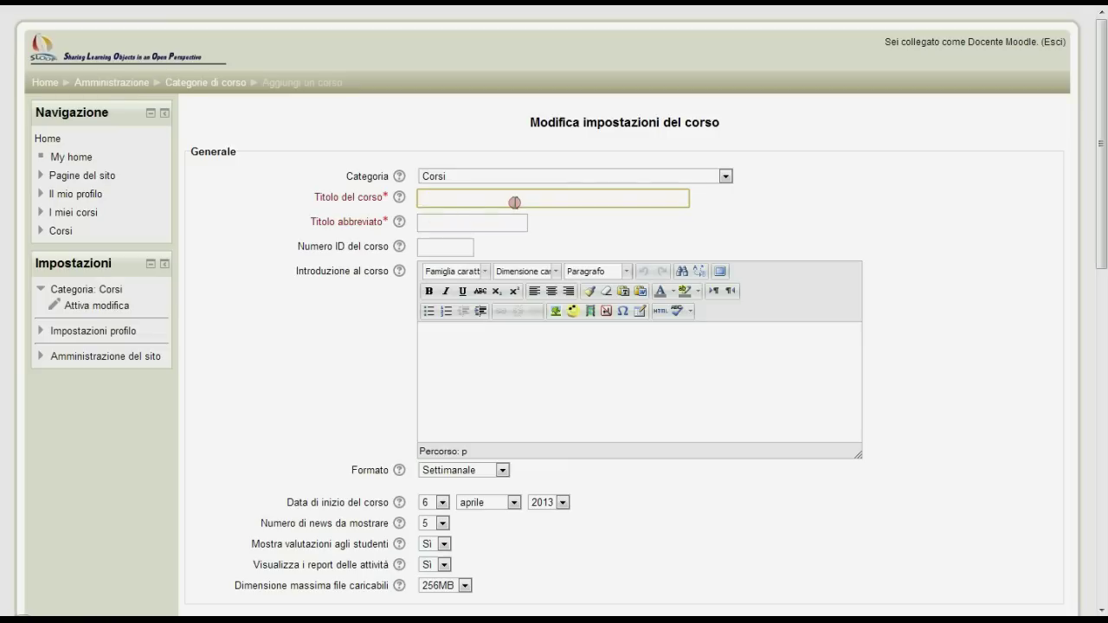
text(Corso di prova)
click(500, 223)
text(corso)
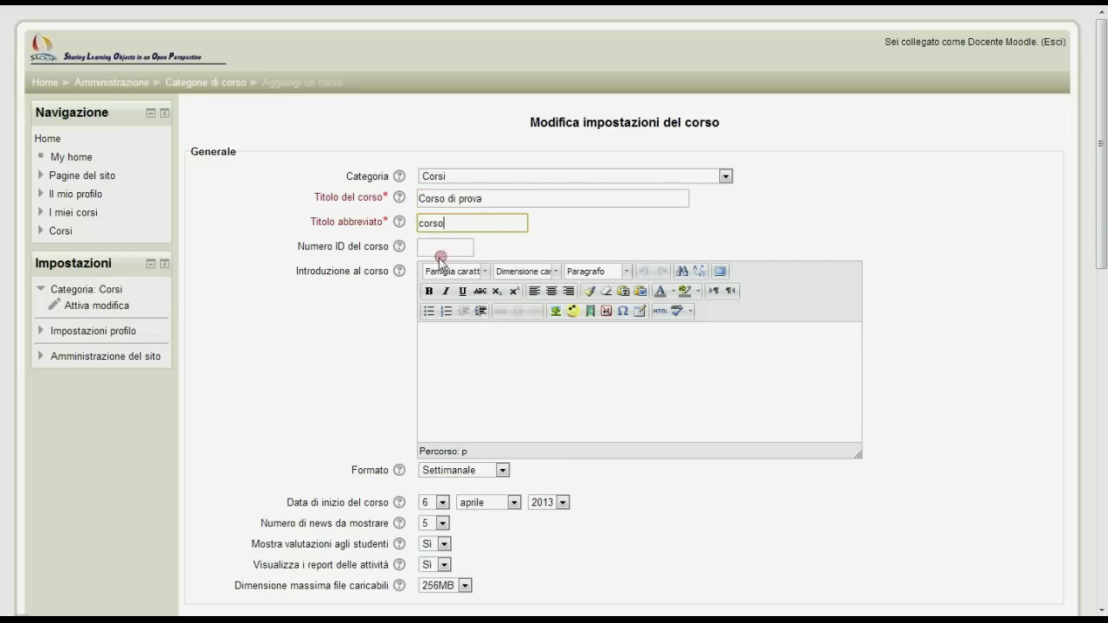
Write the course introduction "Esempio di corso Moodle" and set the course format to Per argomenti.
click(477, 365)
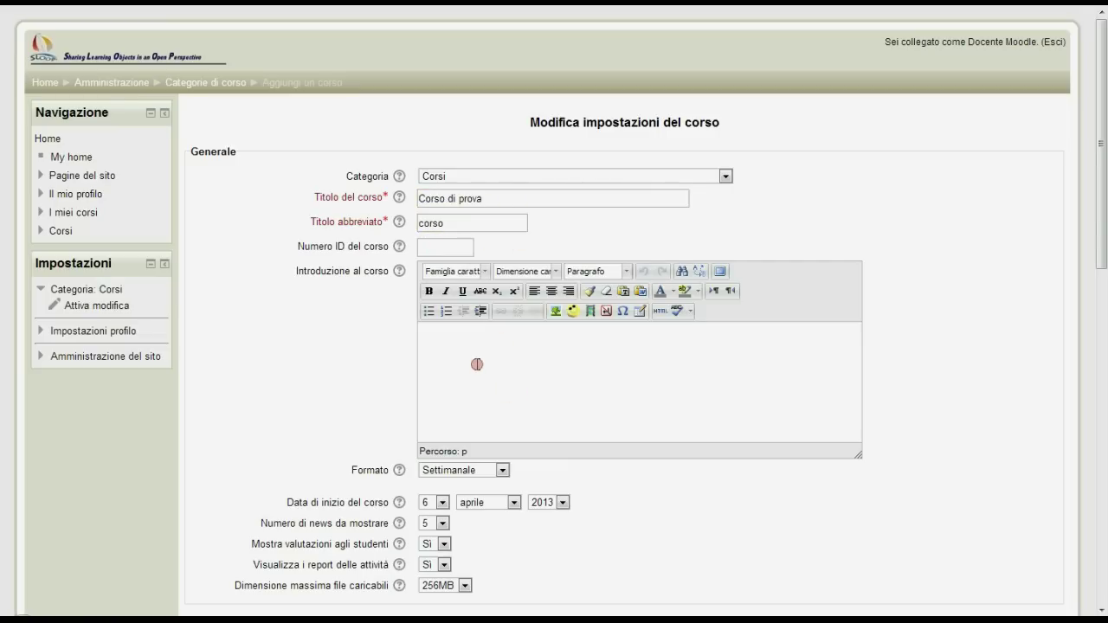
text(Esempio di corso Mooo)
text(le)
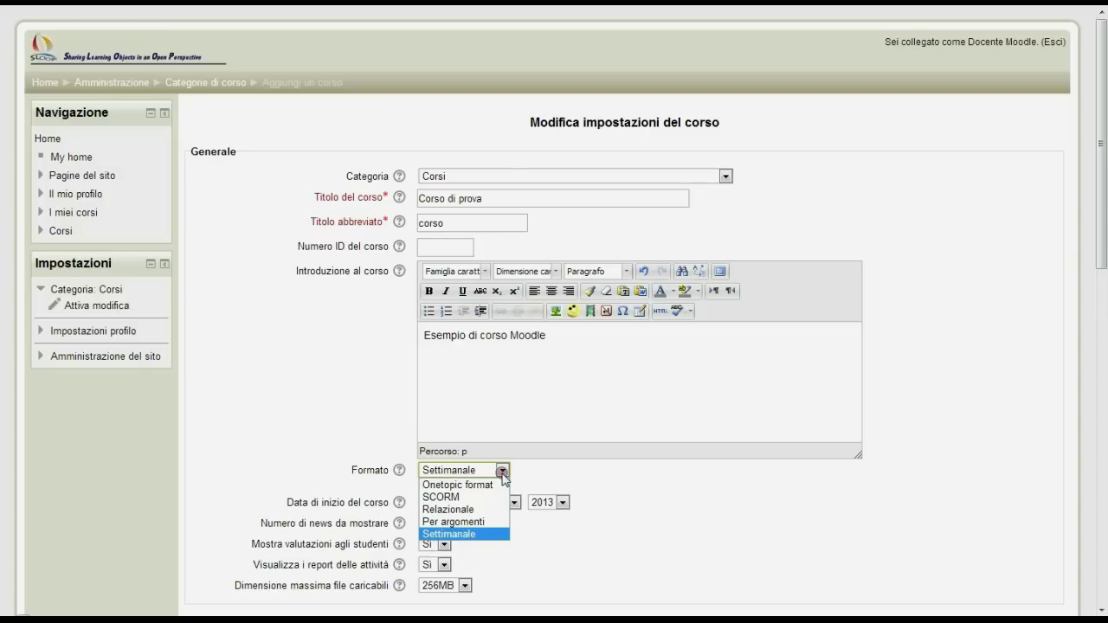
click(486, 522)
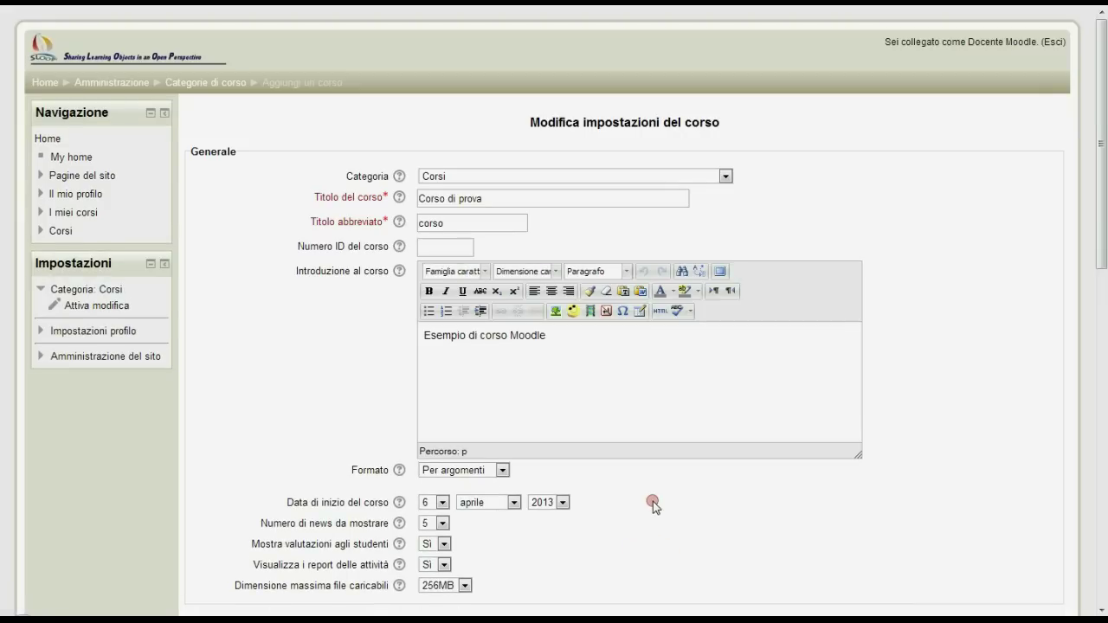
Set the maximum size of uploadable files for the course to 10MB.
scroll(652, 504, down, 1)
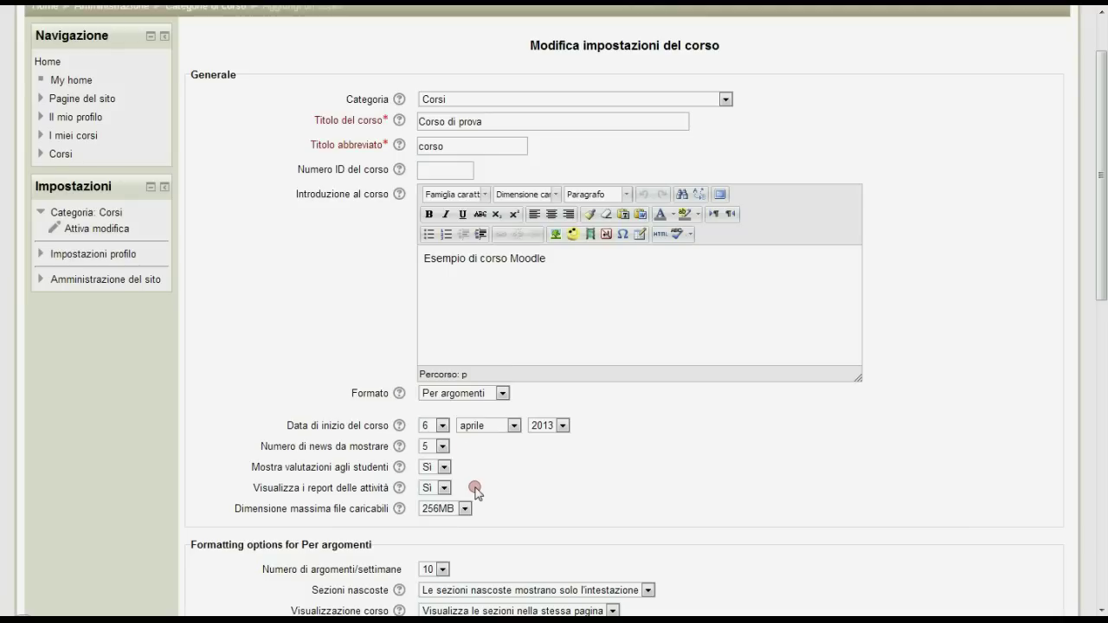
scroll(516, 476, down, 1)
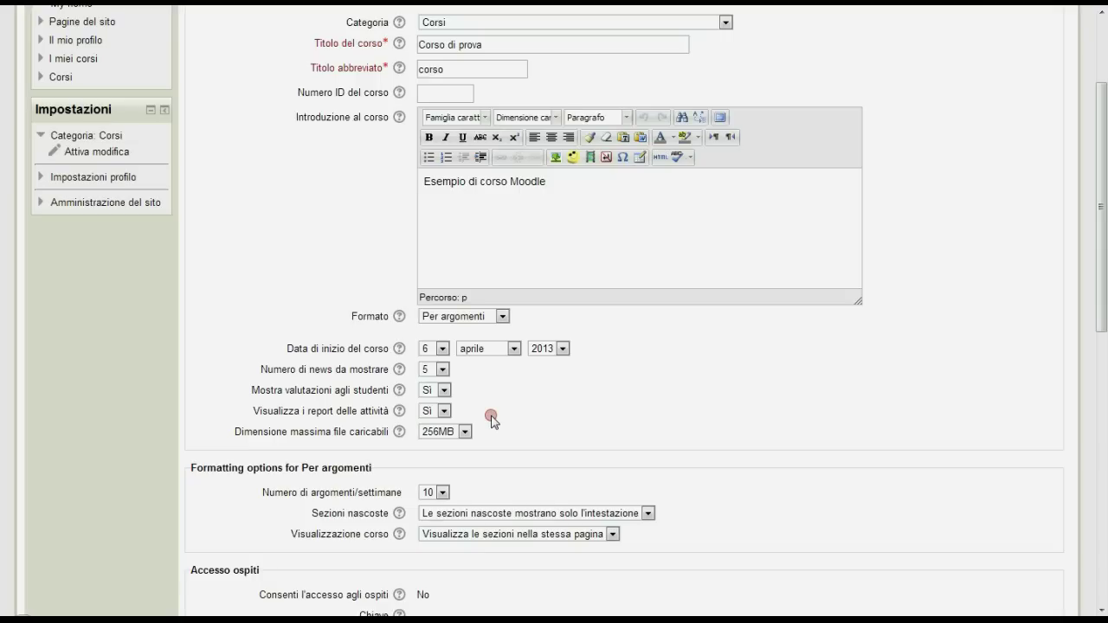
click(465, 432)
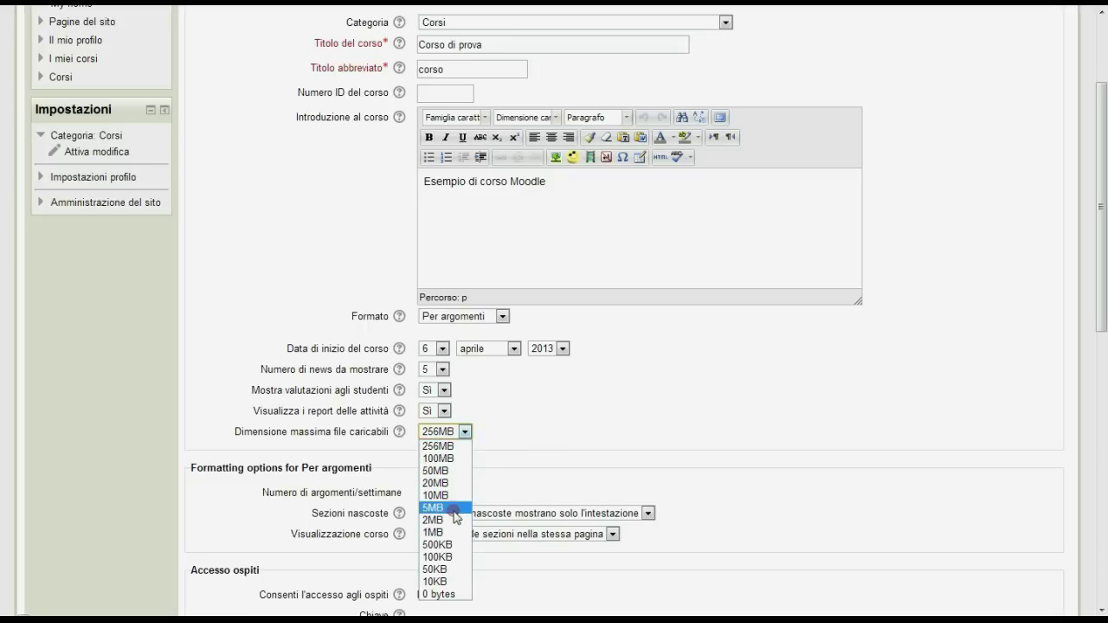
click(451, 496)
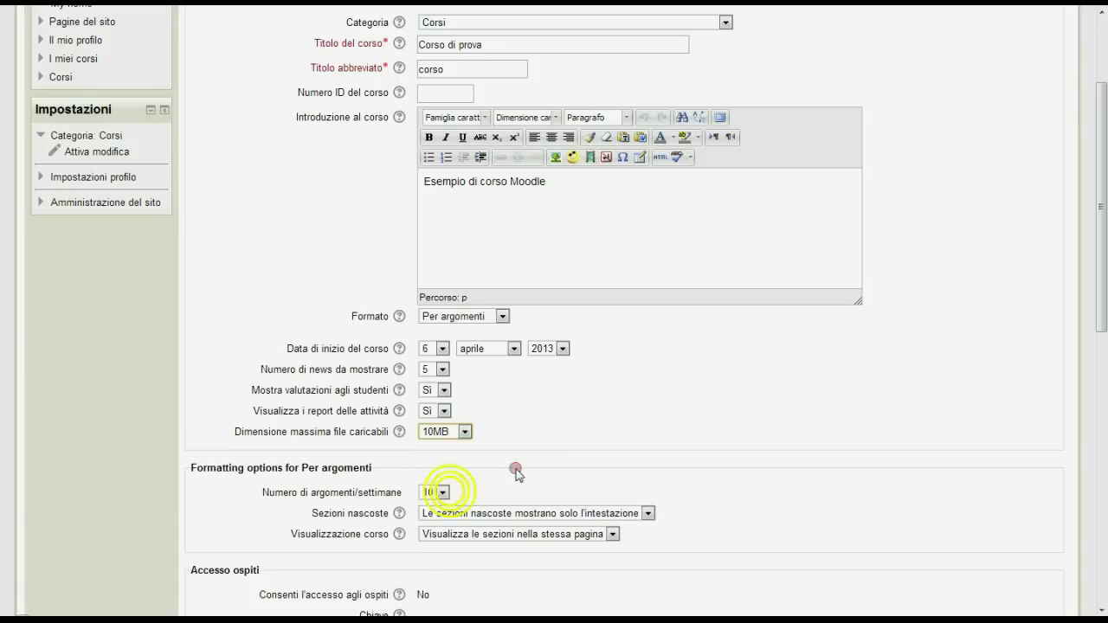
click(597, 484)
Set the number of topics/weeks in the course to 5.
scroll(526, 481, down, 1)
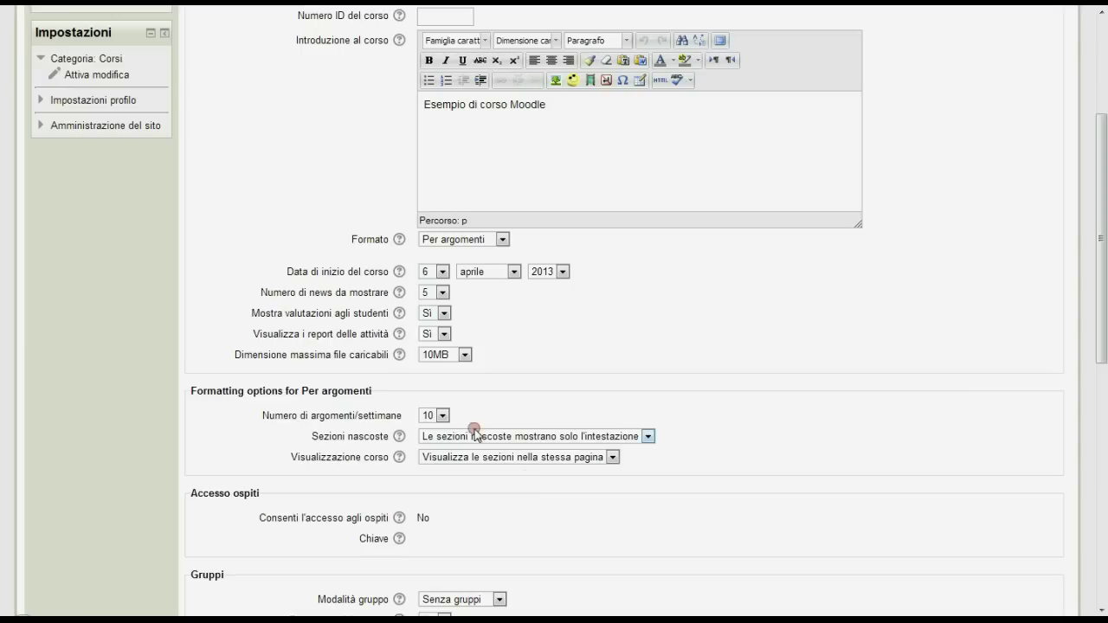
click(442, 416)
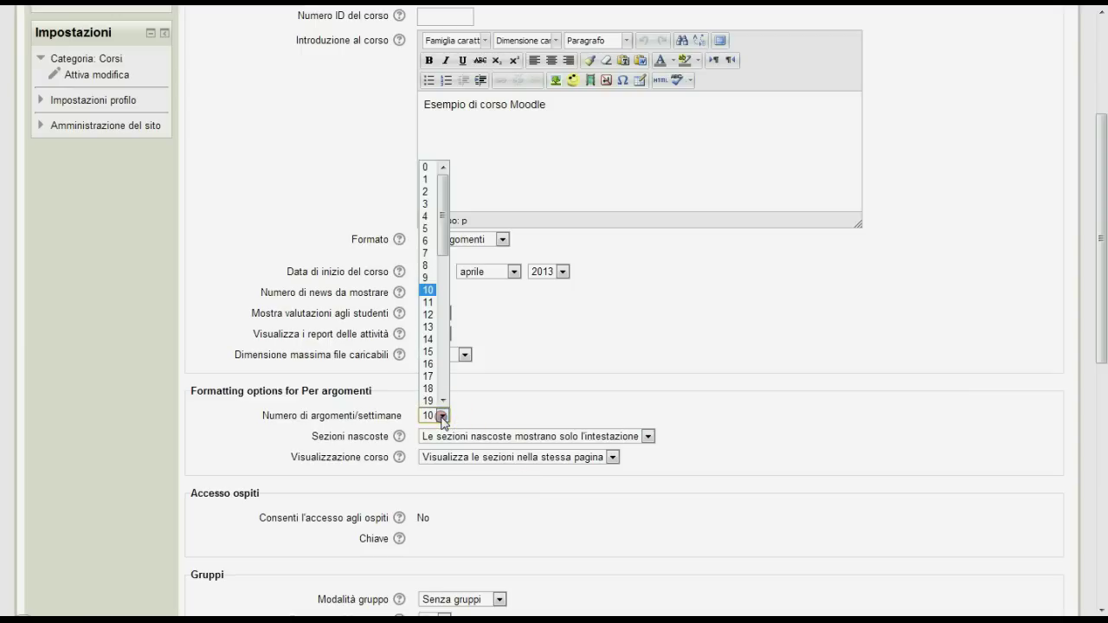
click(427, 227)
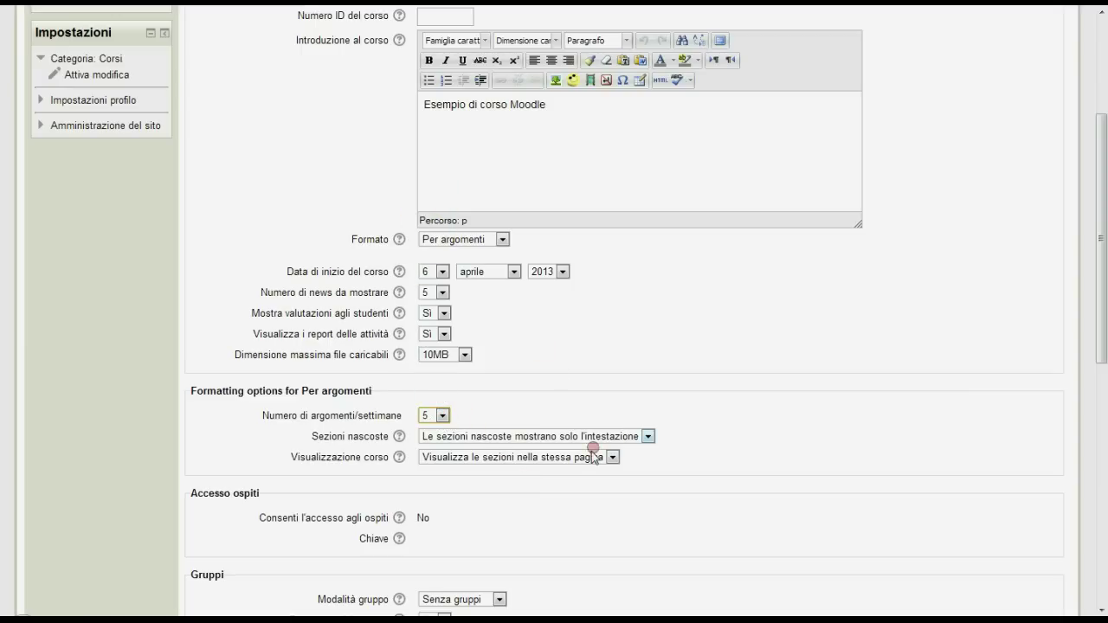
Have hidden sections show only their heading and display all course sections on the same page.
click(648, 436)
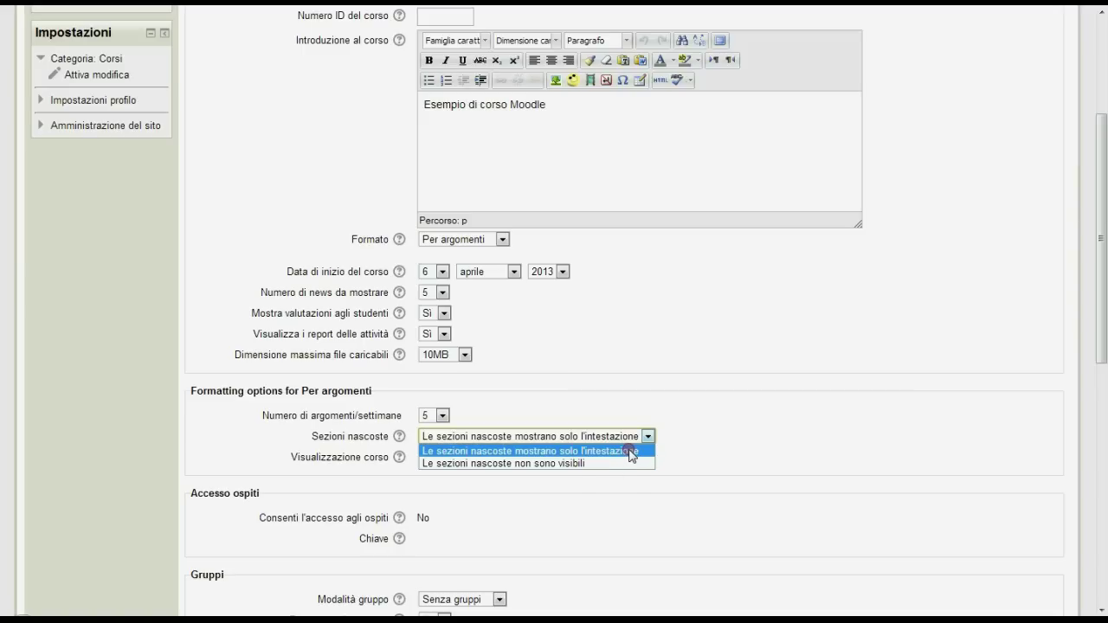
click(631, 451)
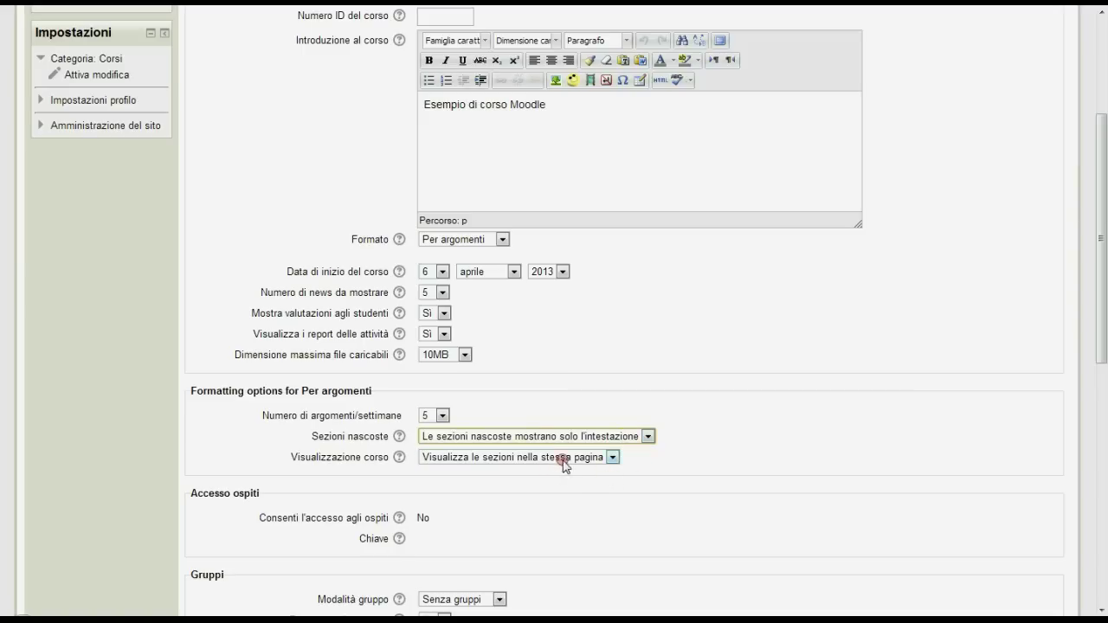
click(612, 458)
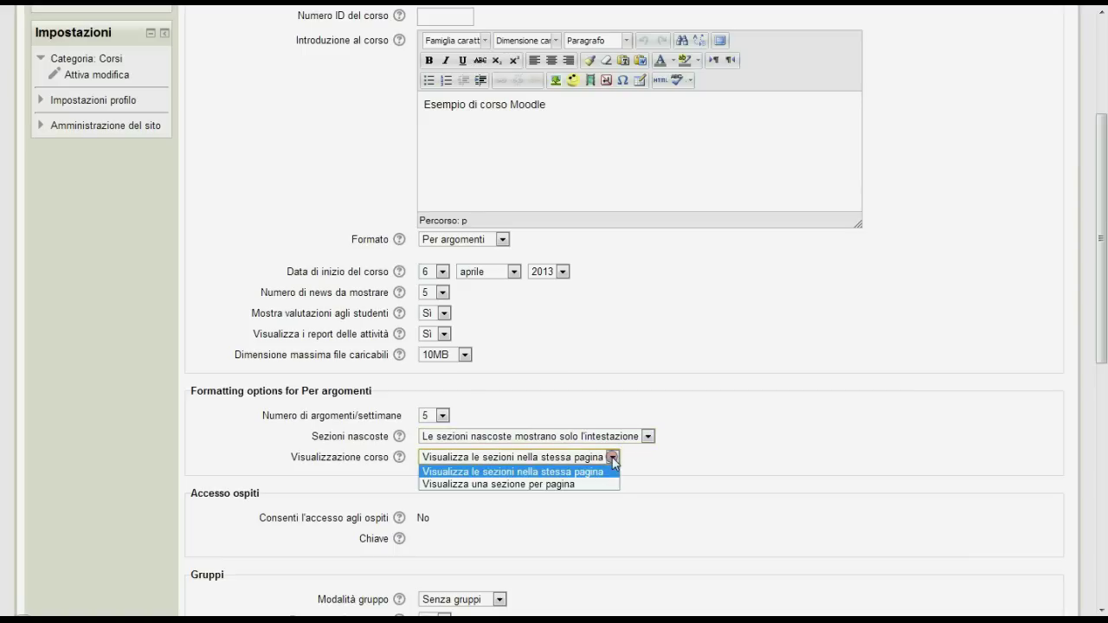
click(604, 473)
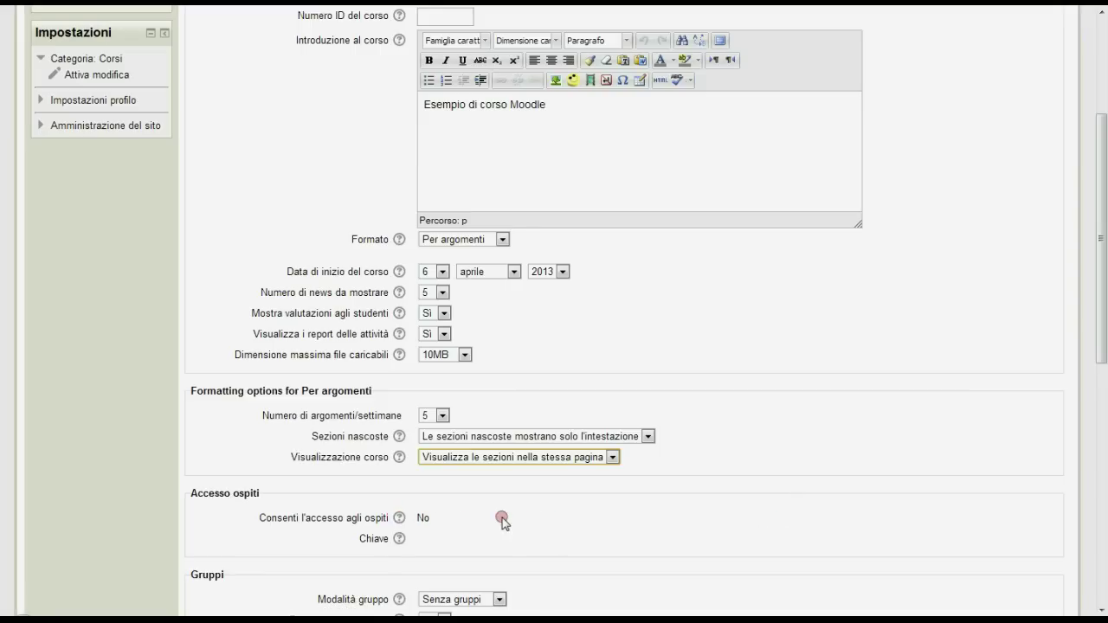
Review the guest access and group settings, including the available group mode options.
scroll(485, 515, down, 2)
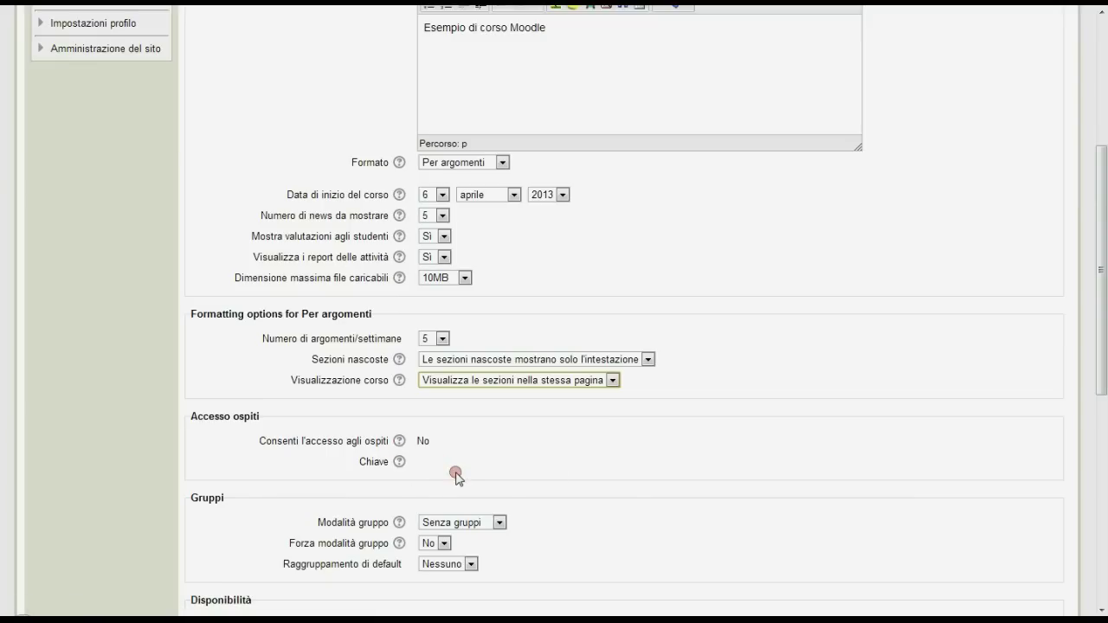
scroll(459, 480, down, 2)
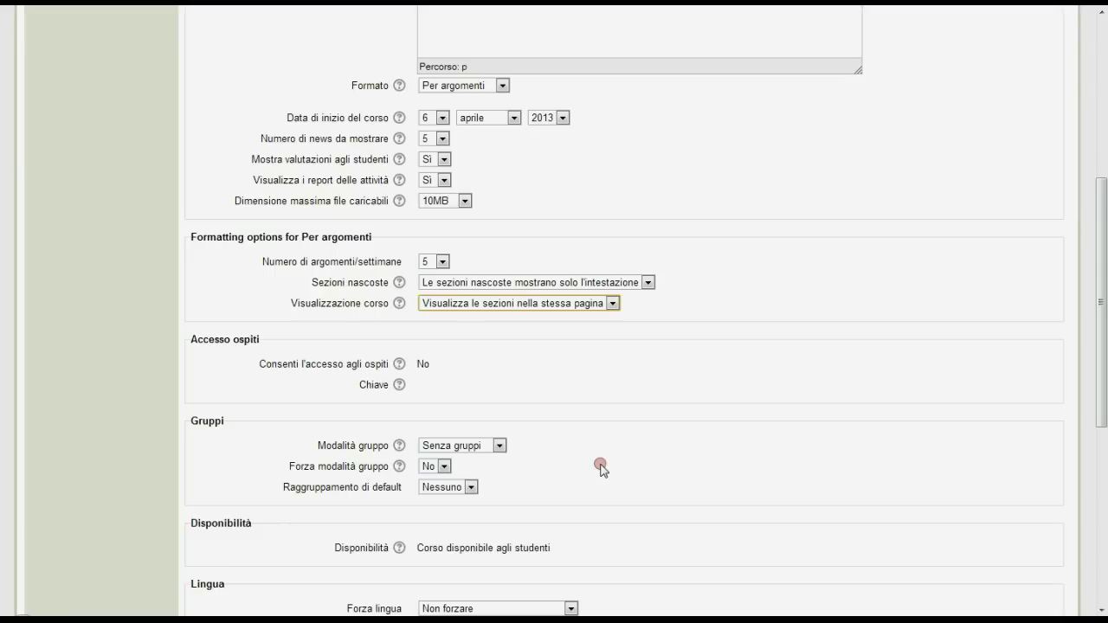
scroll(603, 470, down, 2)
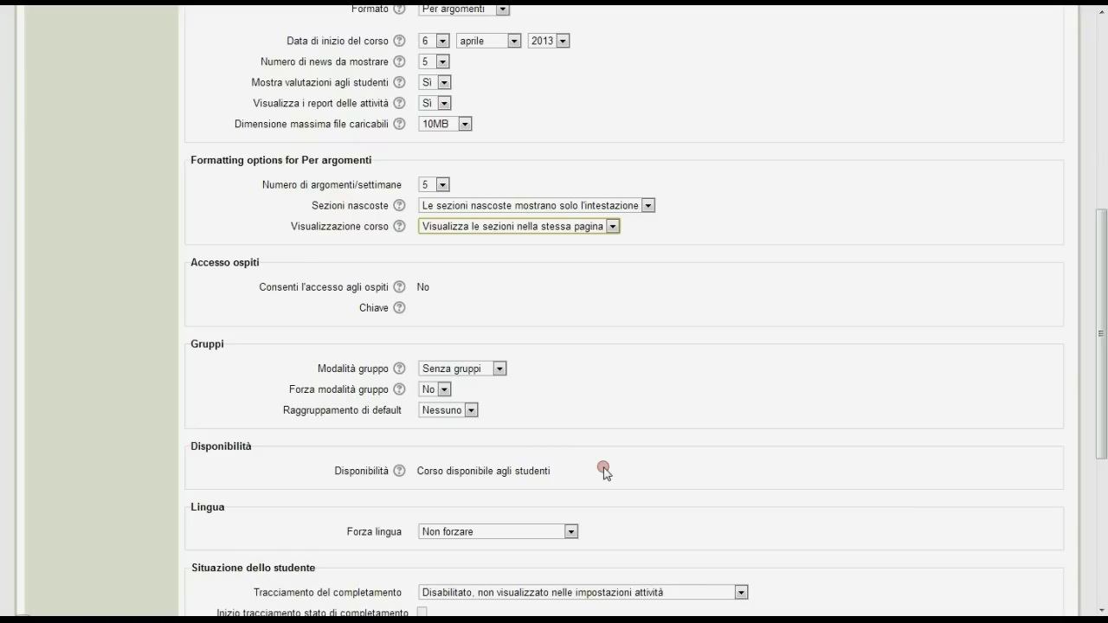
click(499, 370)
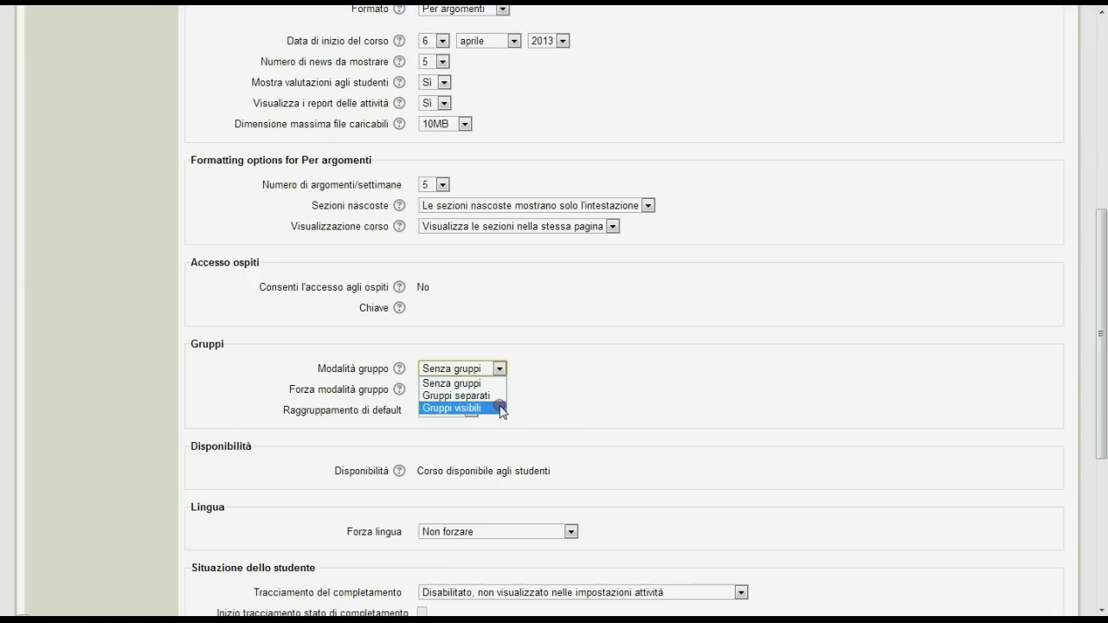
click(591, 390)
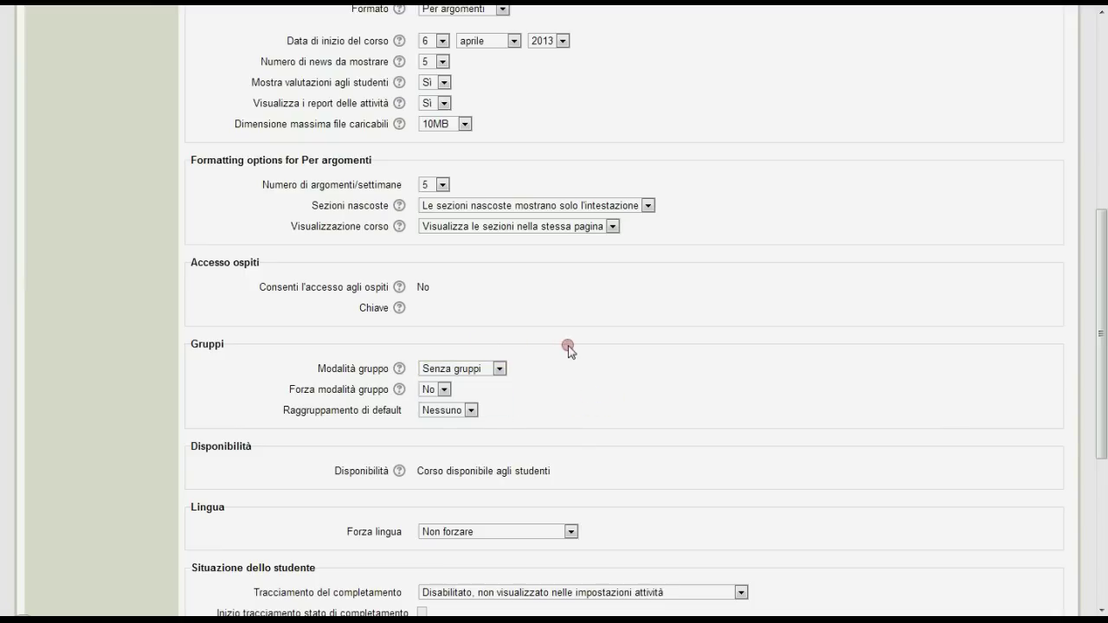
Choose Non forzare as the forced language setting for the course.
scroll(618, 406, down, 1)
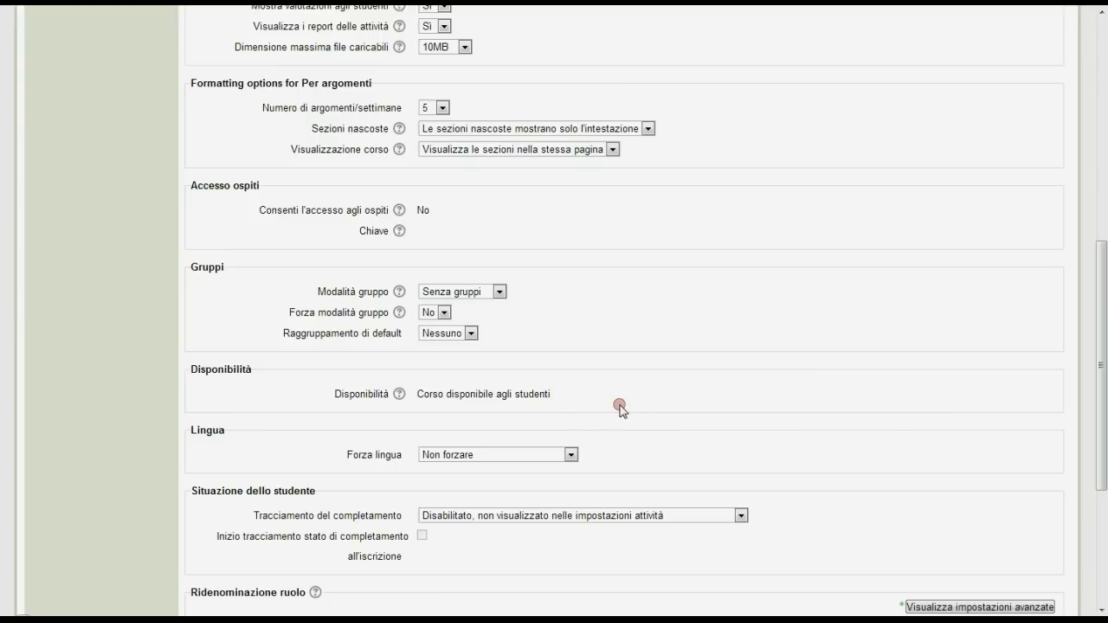
click(572, 455)
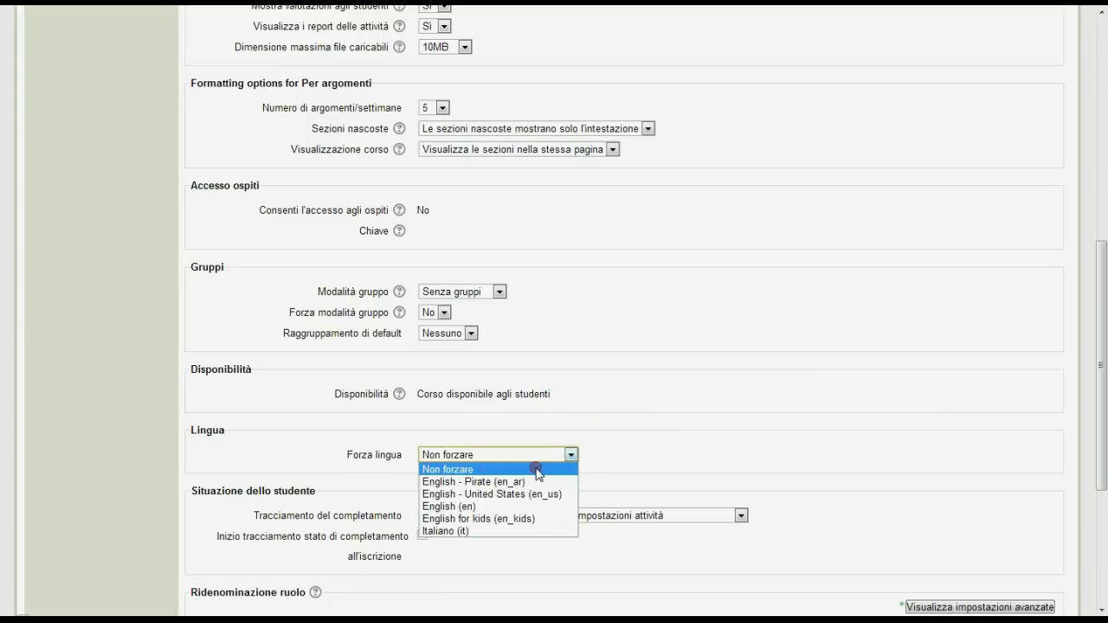
click(537, 471)
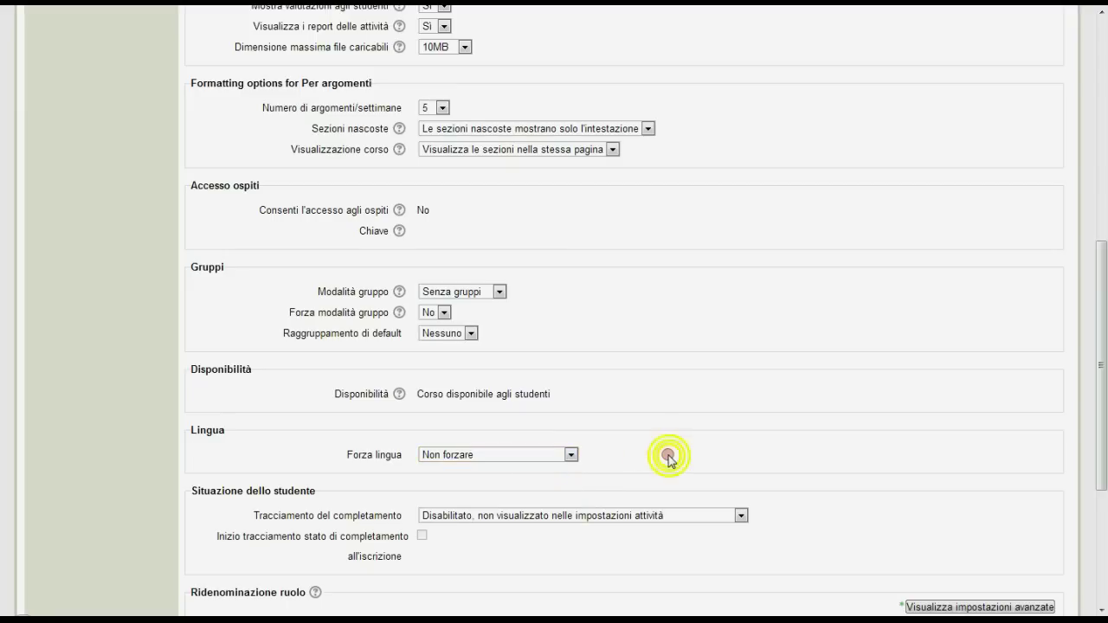
Enable completion tracking controlled through the activity completion settings and save the new course.
scroll(668, 456, down, 3)
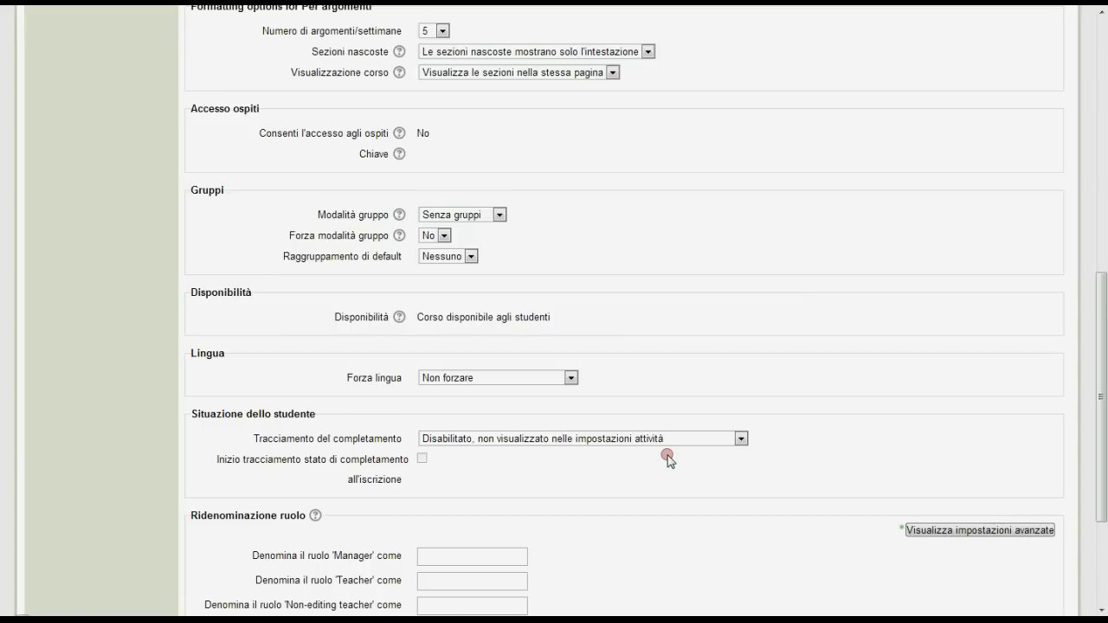
click(741, 362)
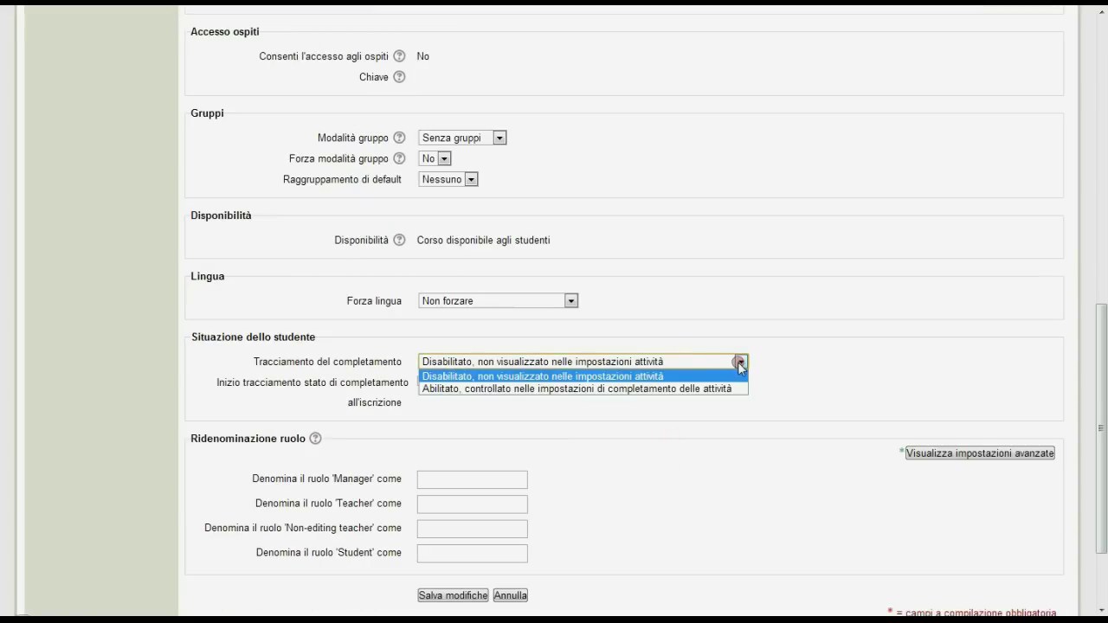
click(703, 388)
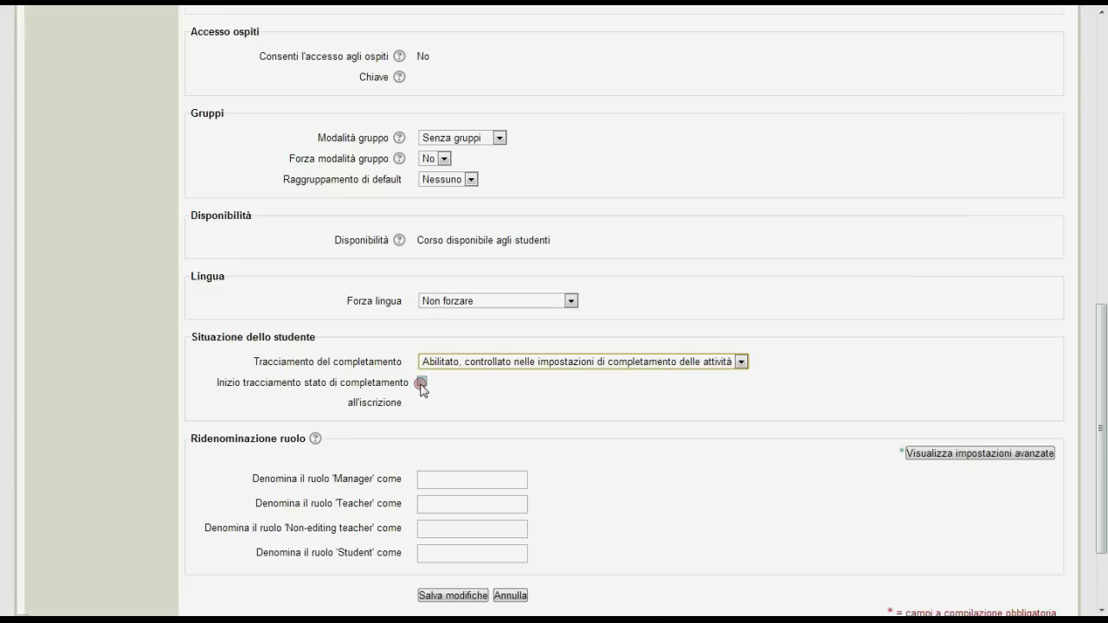
scroll(554, 453, down, 3)
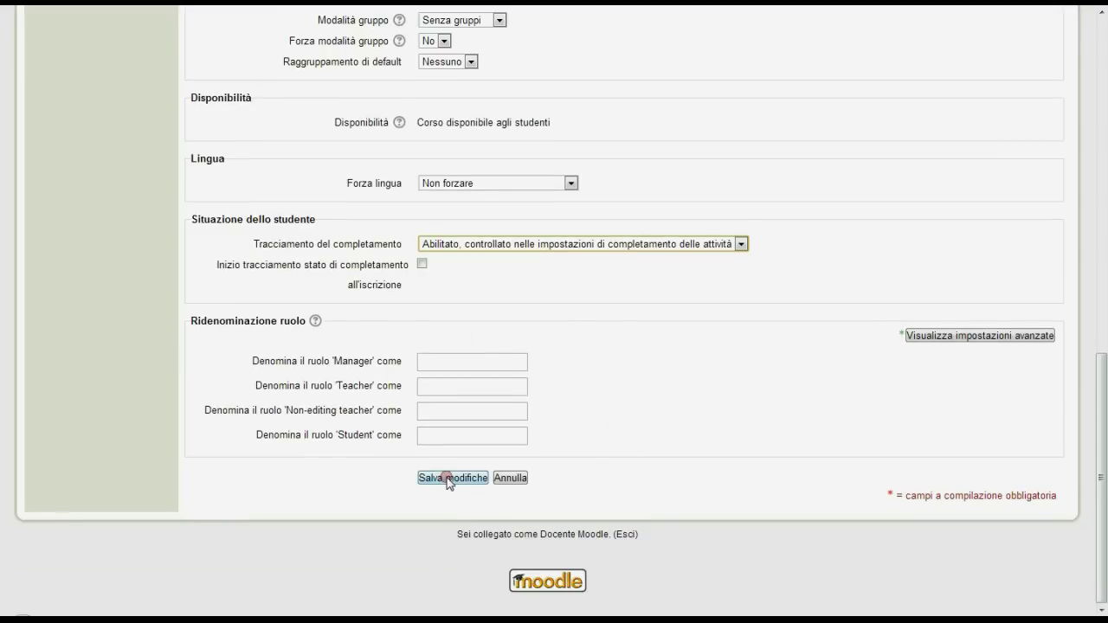
click(448, 479)
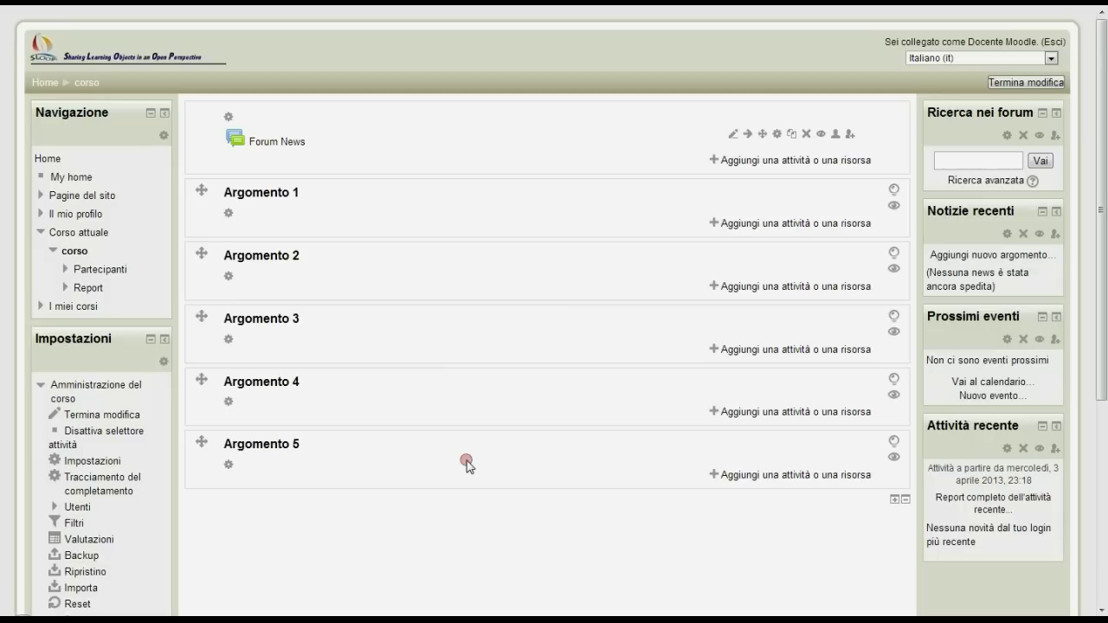
scroll(466, 461, down, 2)
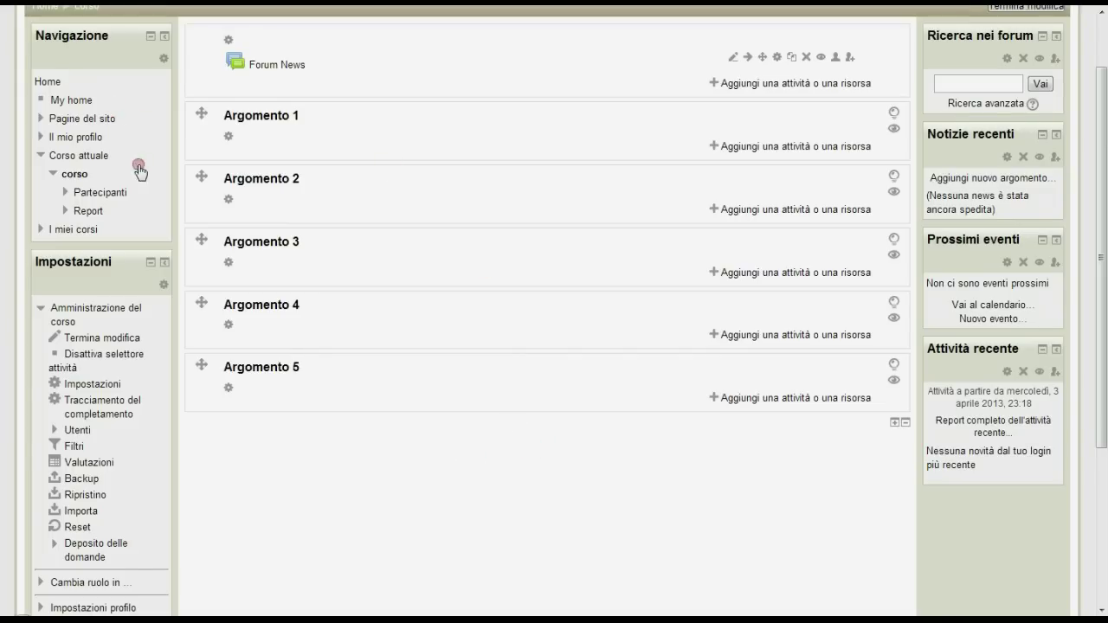
Look over the new course page and its administration options, view the Forum News activity and return to the course page.
scroll(146, 410, down, 4)
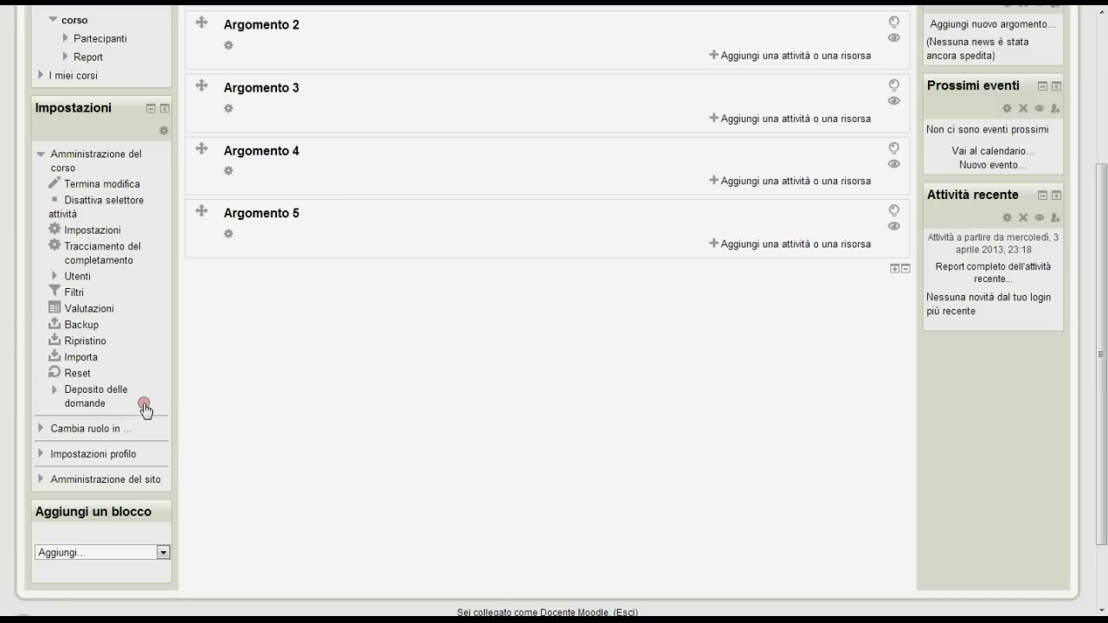
scroll(144, 410, up, 2)
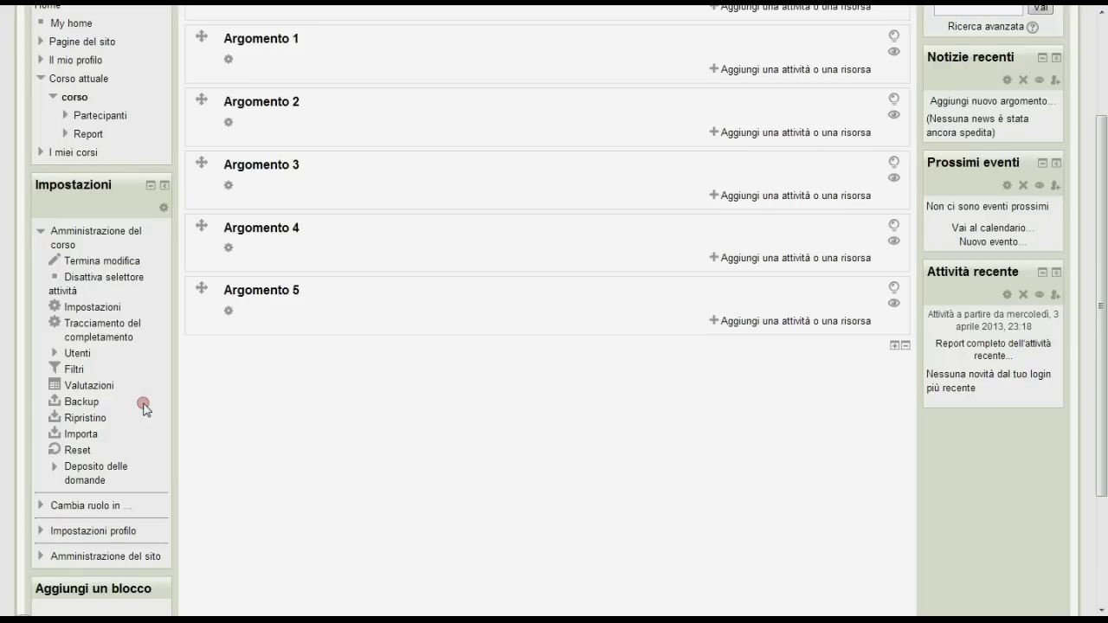
scroll(145, 409, up, 2)
click(286, 69)
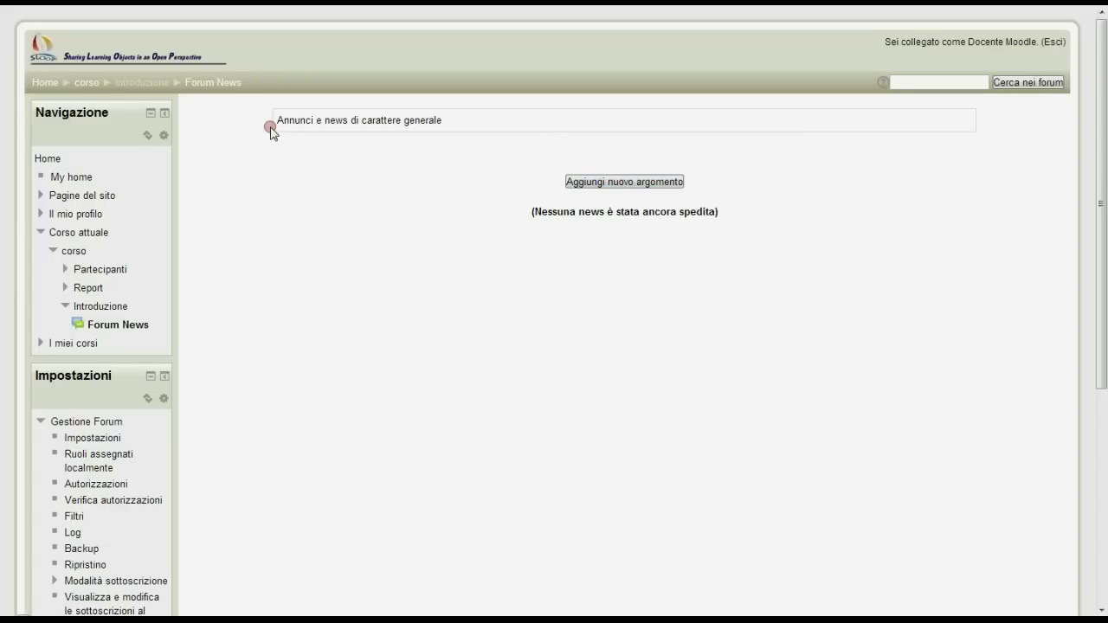
click(82, 85)
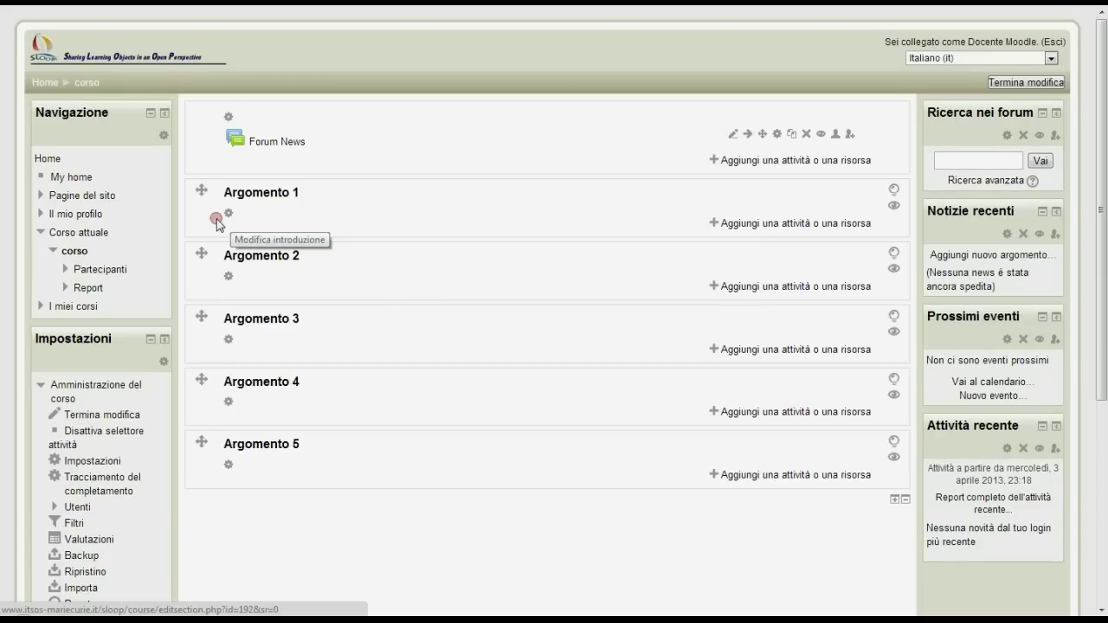
mouse_move(196, 261)
mouse_down()
mouse_move(306, 286)
mouse_move(285, 191)
mouse_up()
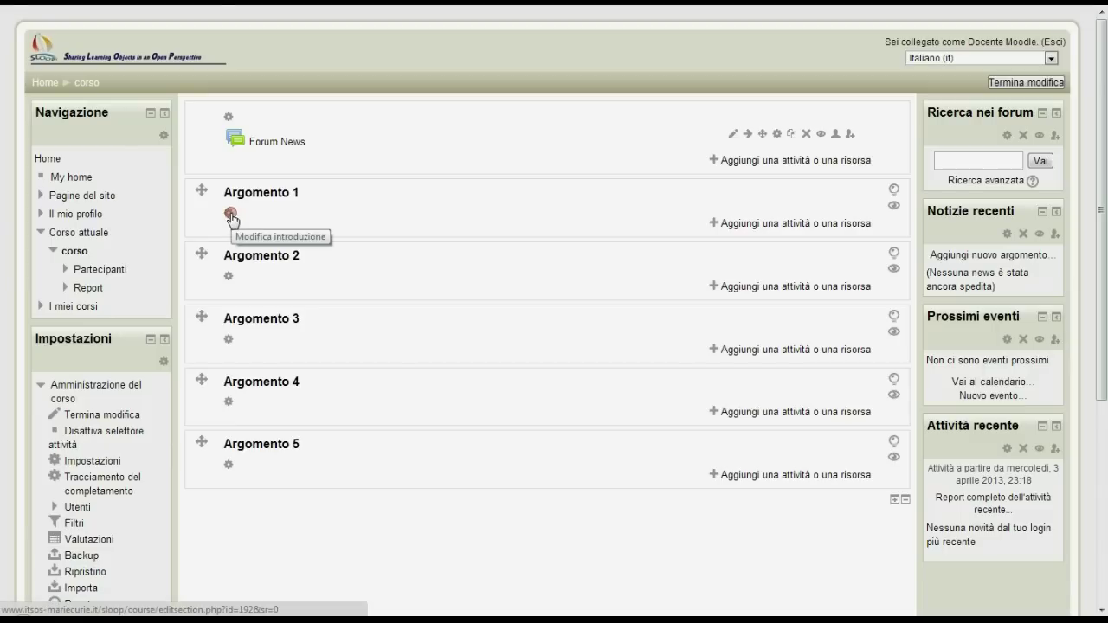
Rename the Argomento 1 section "I mammiferi" instead of its default name, add the introduction "Animali ..............." and save the changes.
click(231, 216)
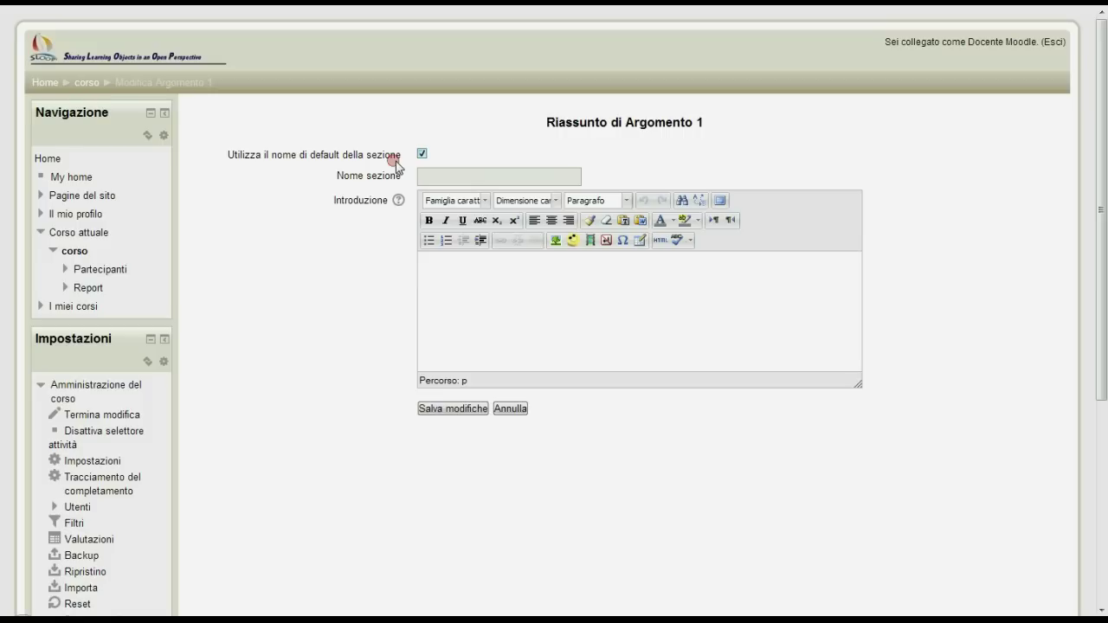
click(423, 153)
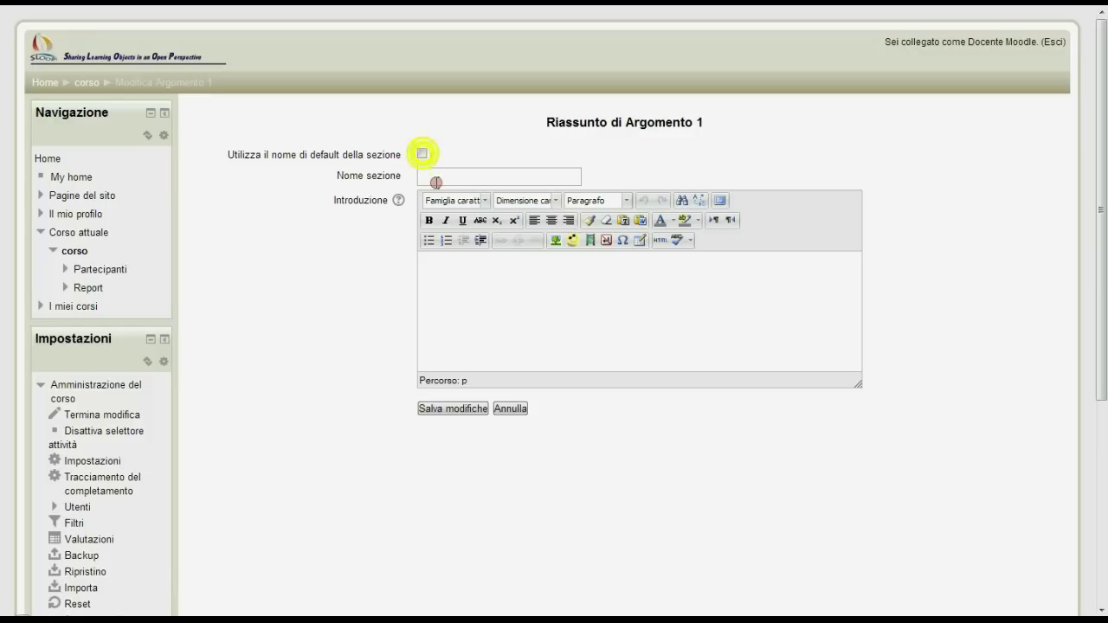
click(510, 183)
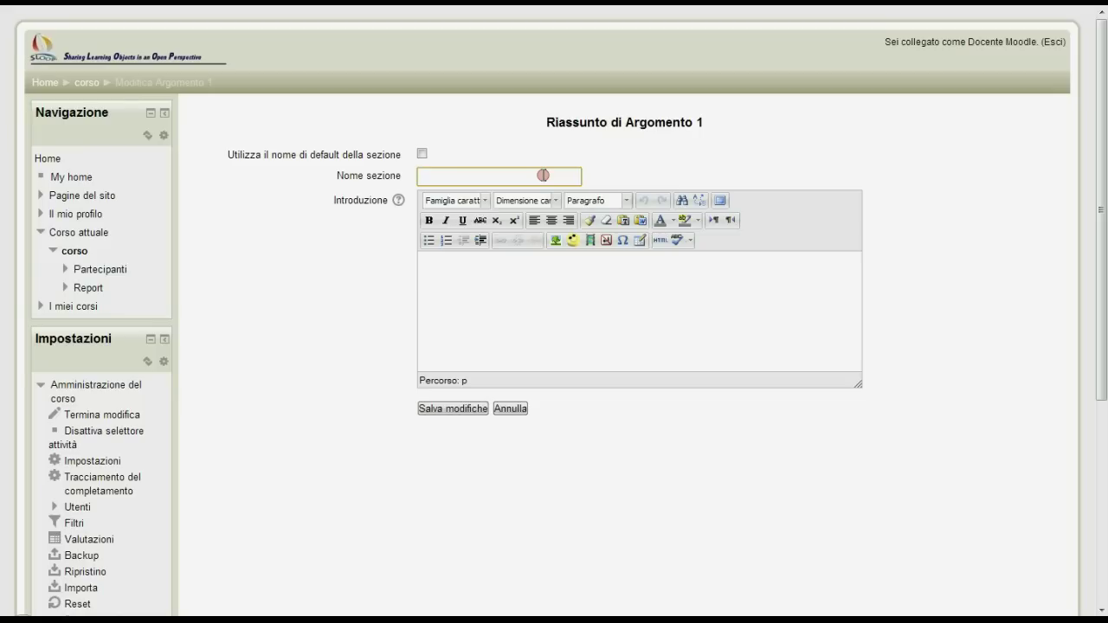
text(I mammiferi)
click(483, 285)
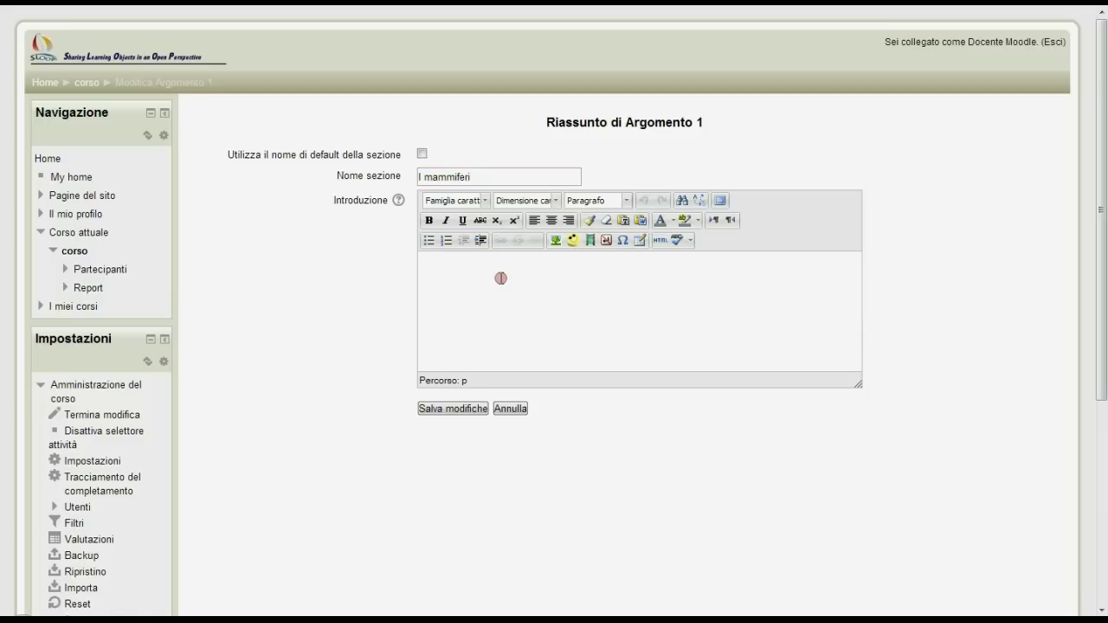
text(Animali)
text(...............)
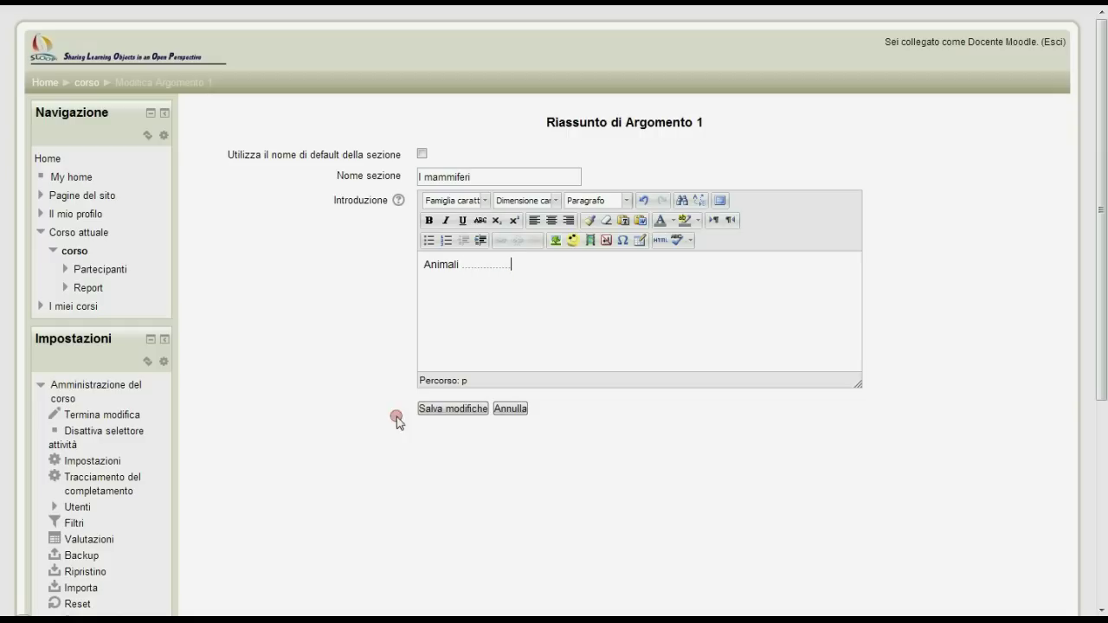
click(473, 414)
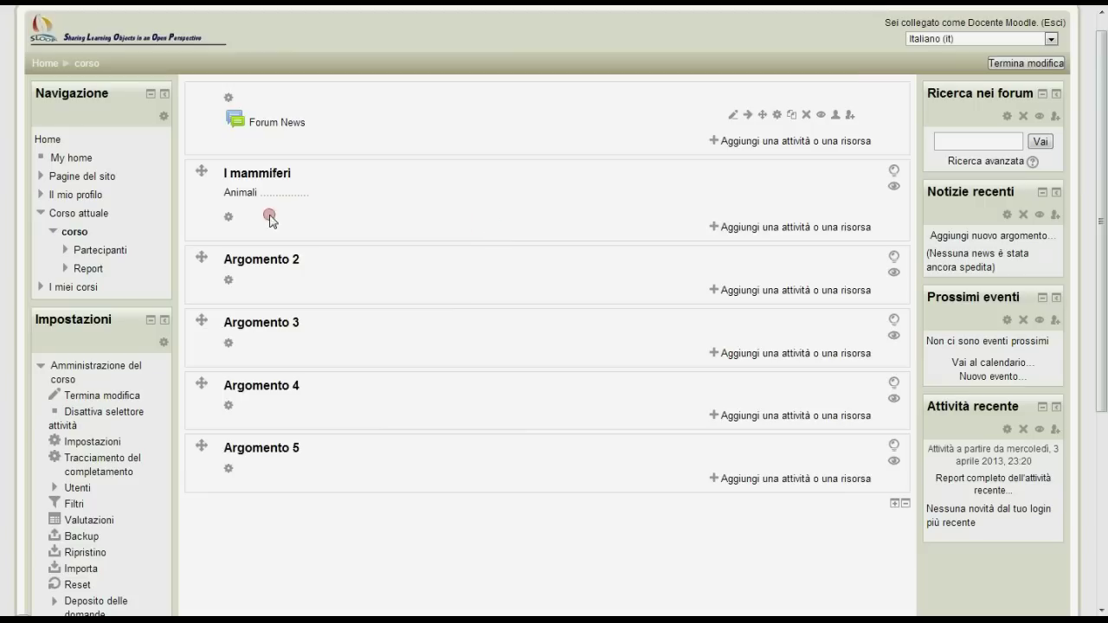
Replace the default name of the Argomento 2 section with "Rettili" and save the changes.
click(229, 279)
click(422, 154)
click(423, 175)
text(Rettili)
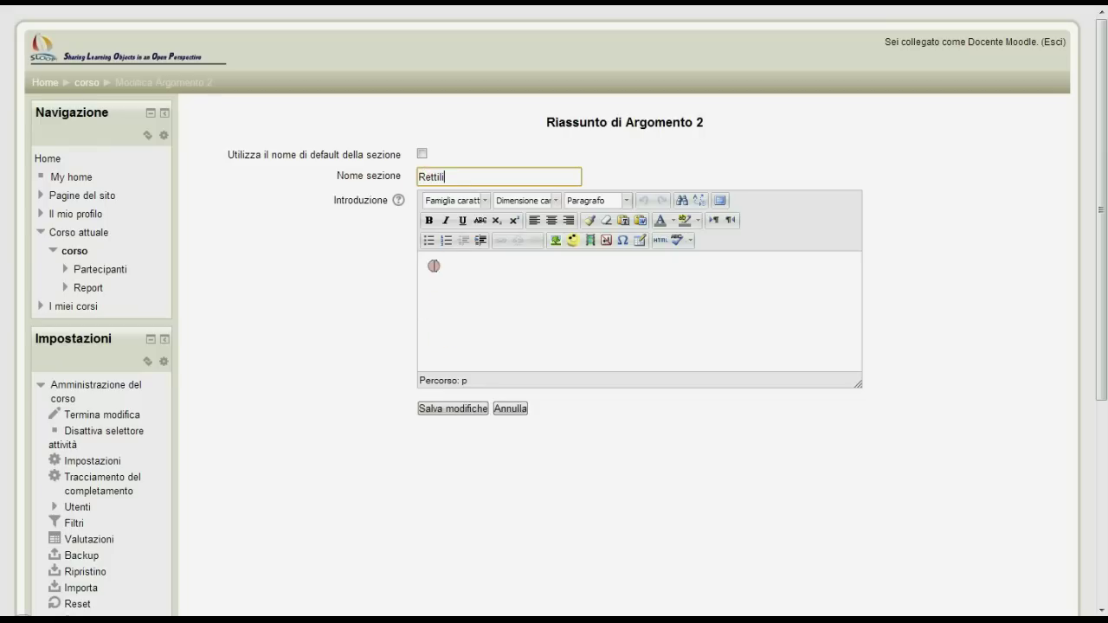
click(453, 412)
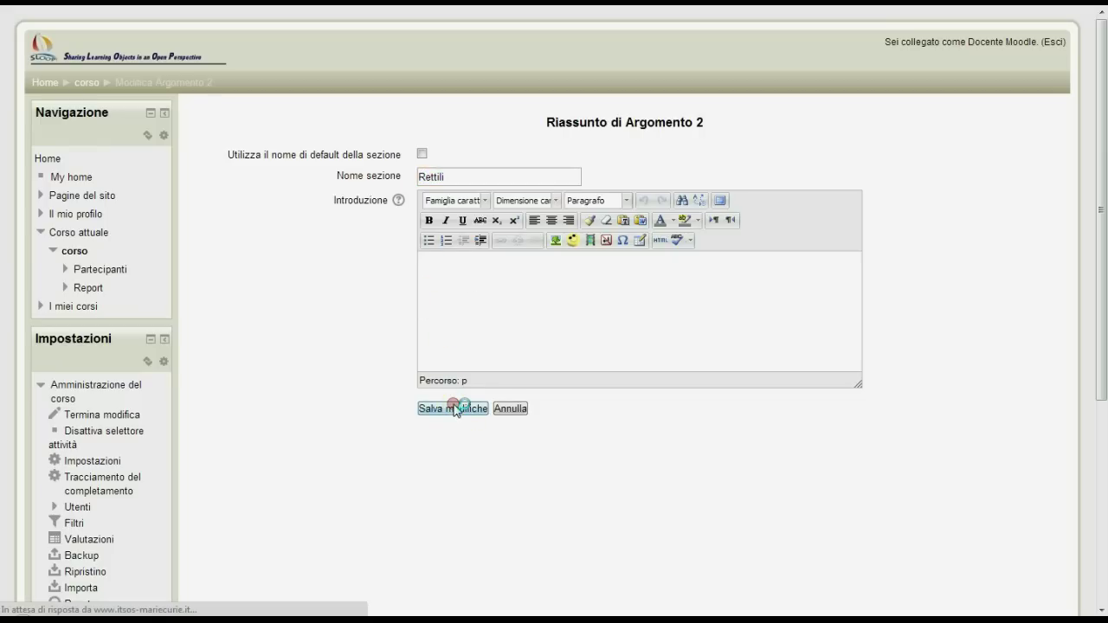
Move the "I mammiferi" section below the "Rettili" section on the course page.
scroll(363, 329, up, 3)
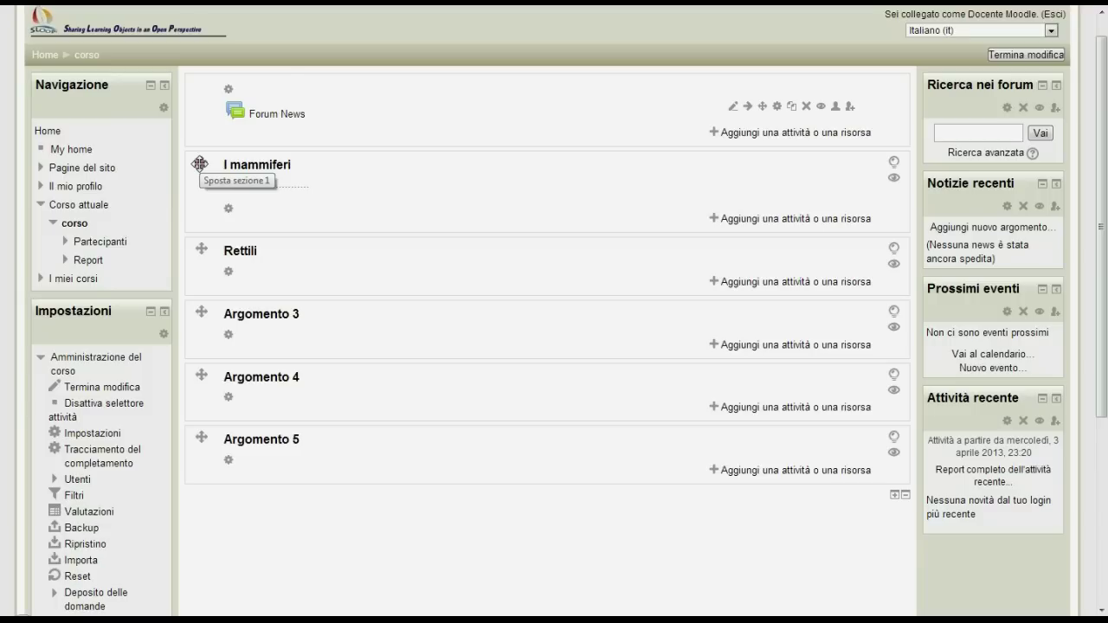
drag(200, 163, 199, 248)
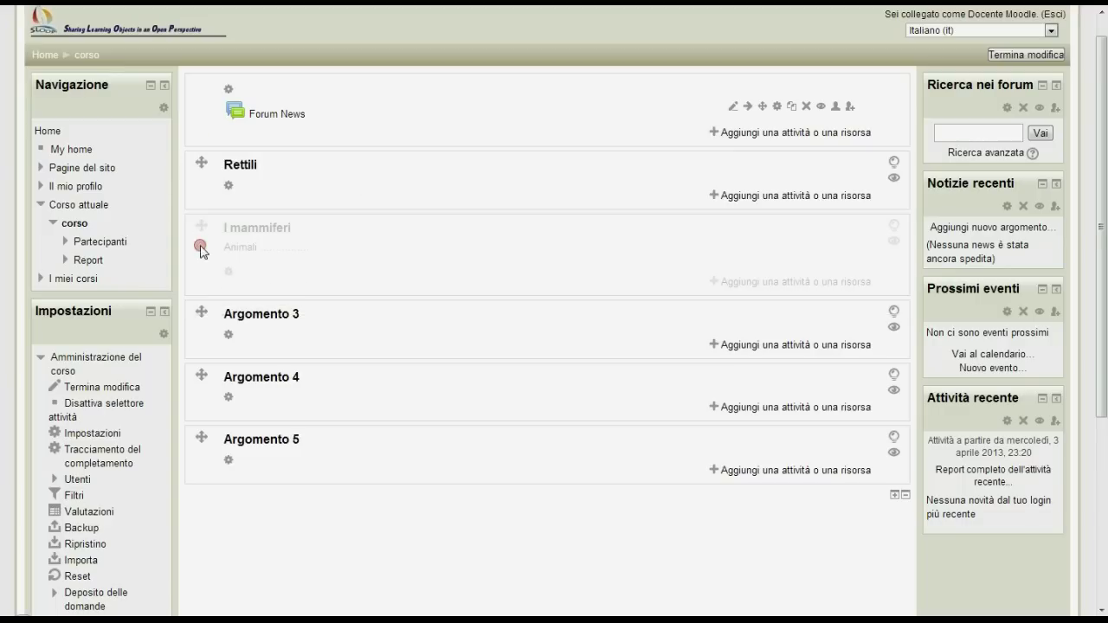